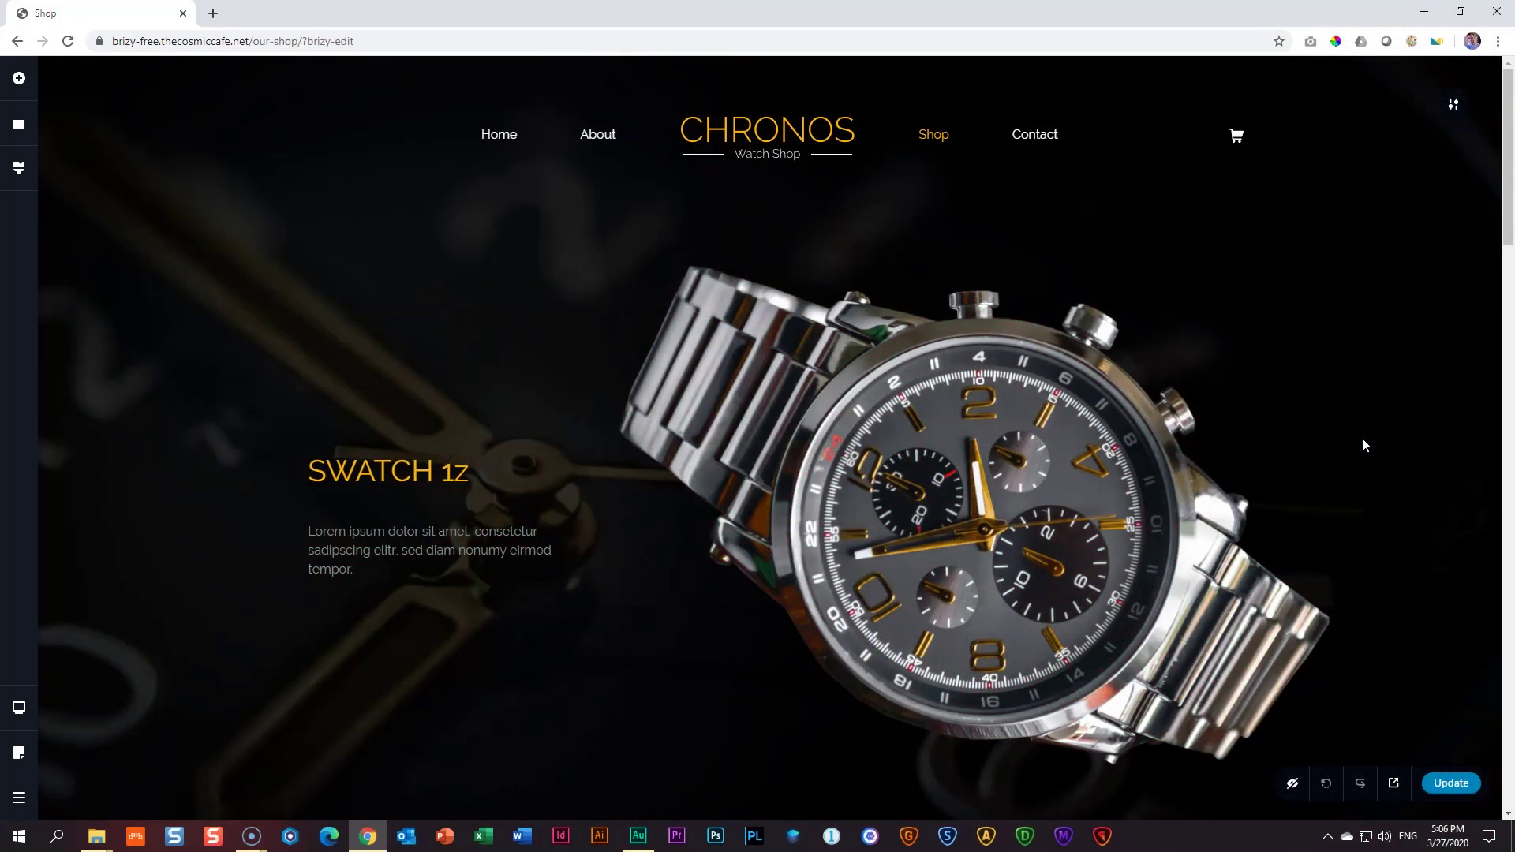
- Open the full More Settings sidebar for the SWATCH 1z heading
left_click(382, 479)
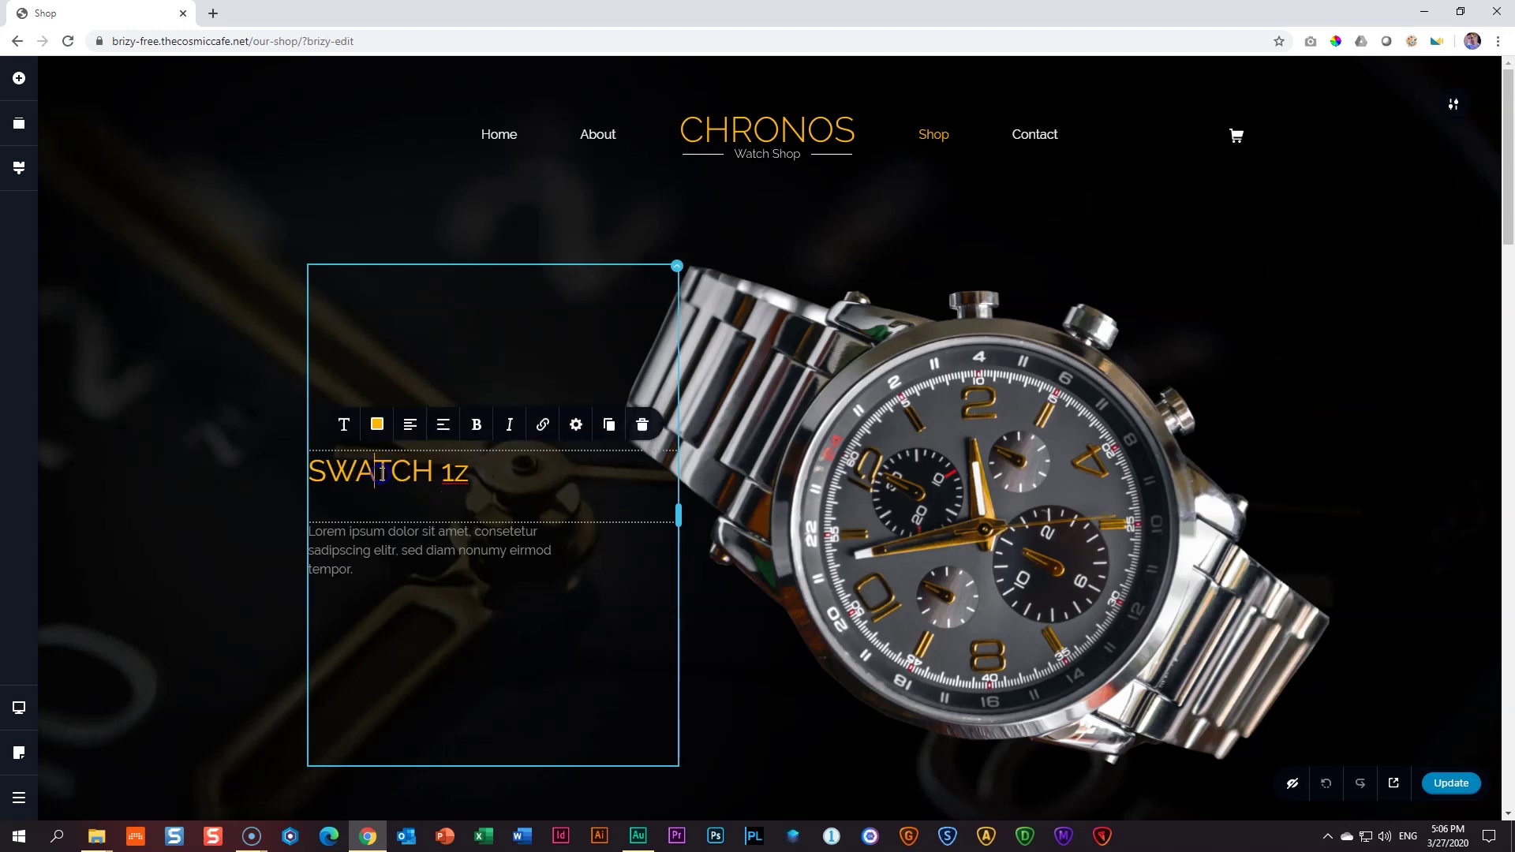
left_click(576, 434)
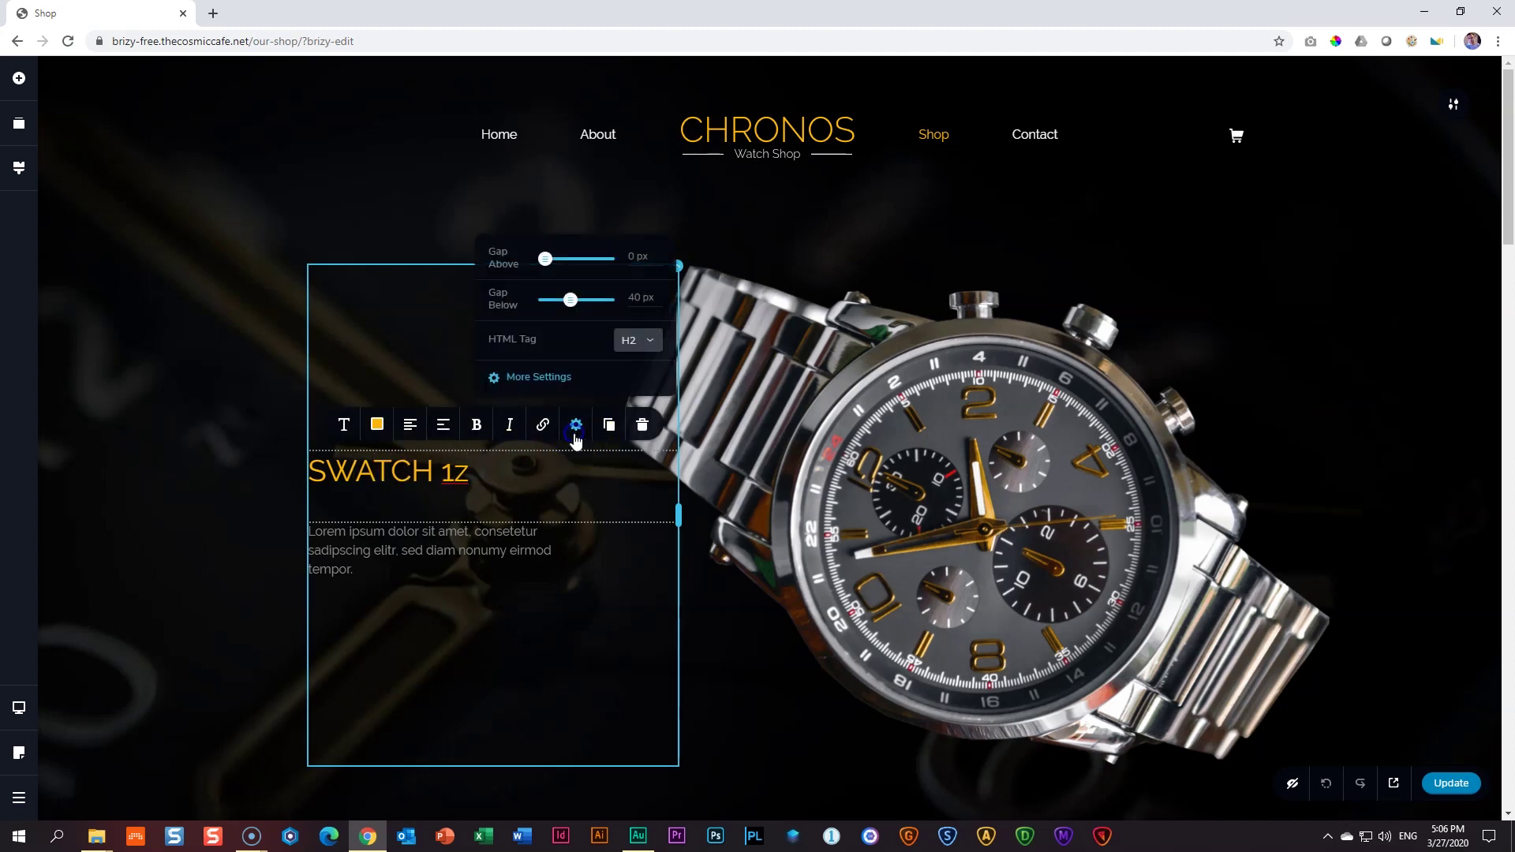
left_click(534, 379)
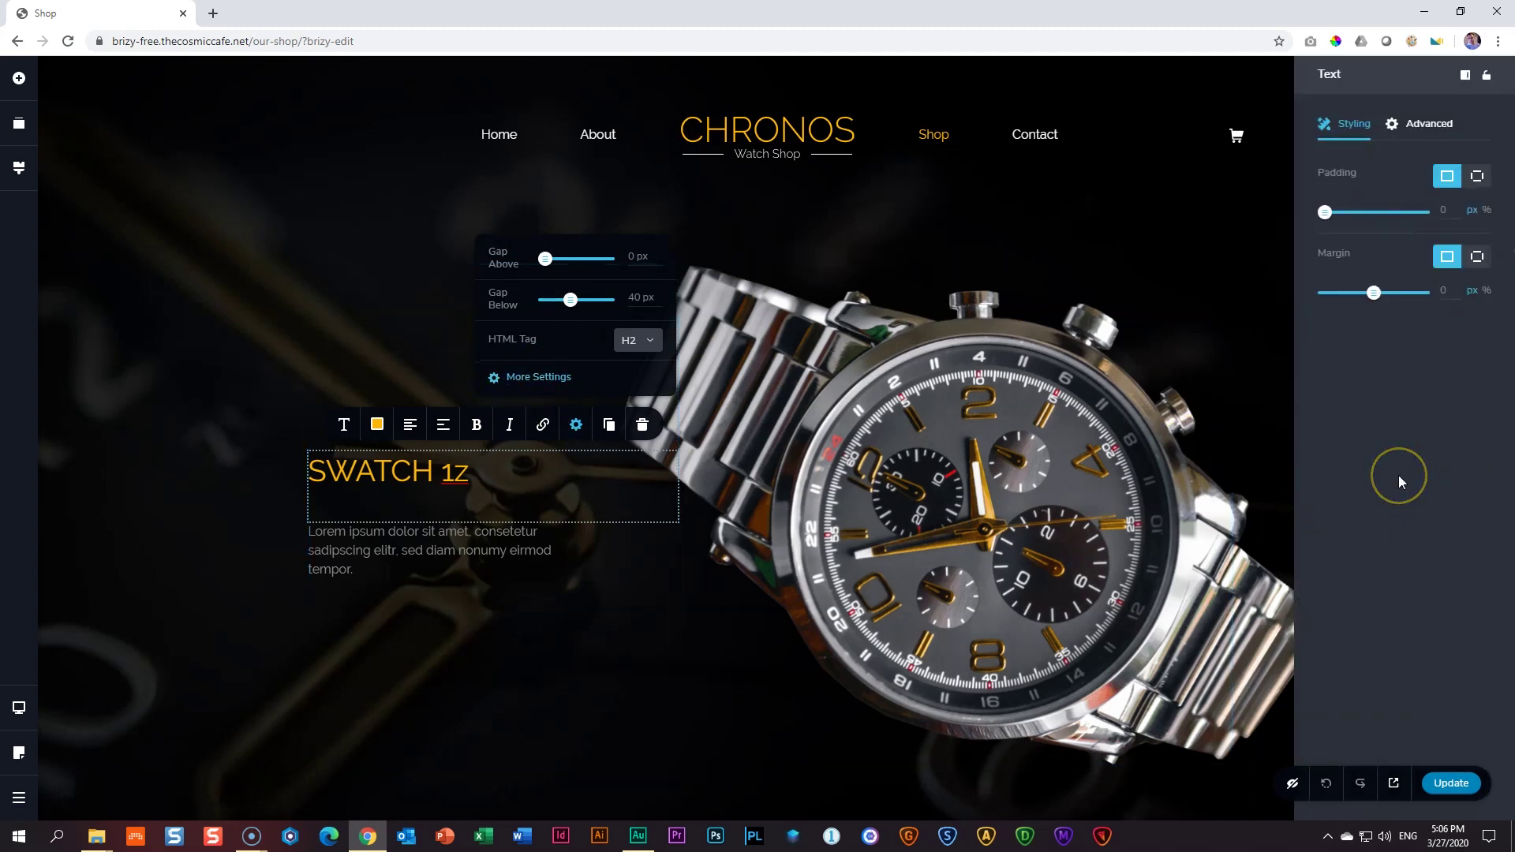
- Open the watch image's More Settings sidebar, showing margins 0, -125, 0 and -75 px
left_click(937, 487)
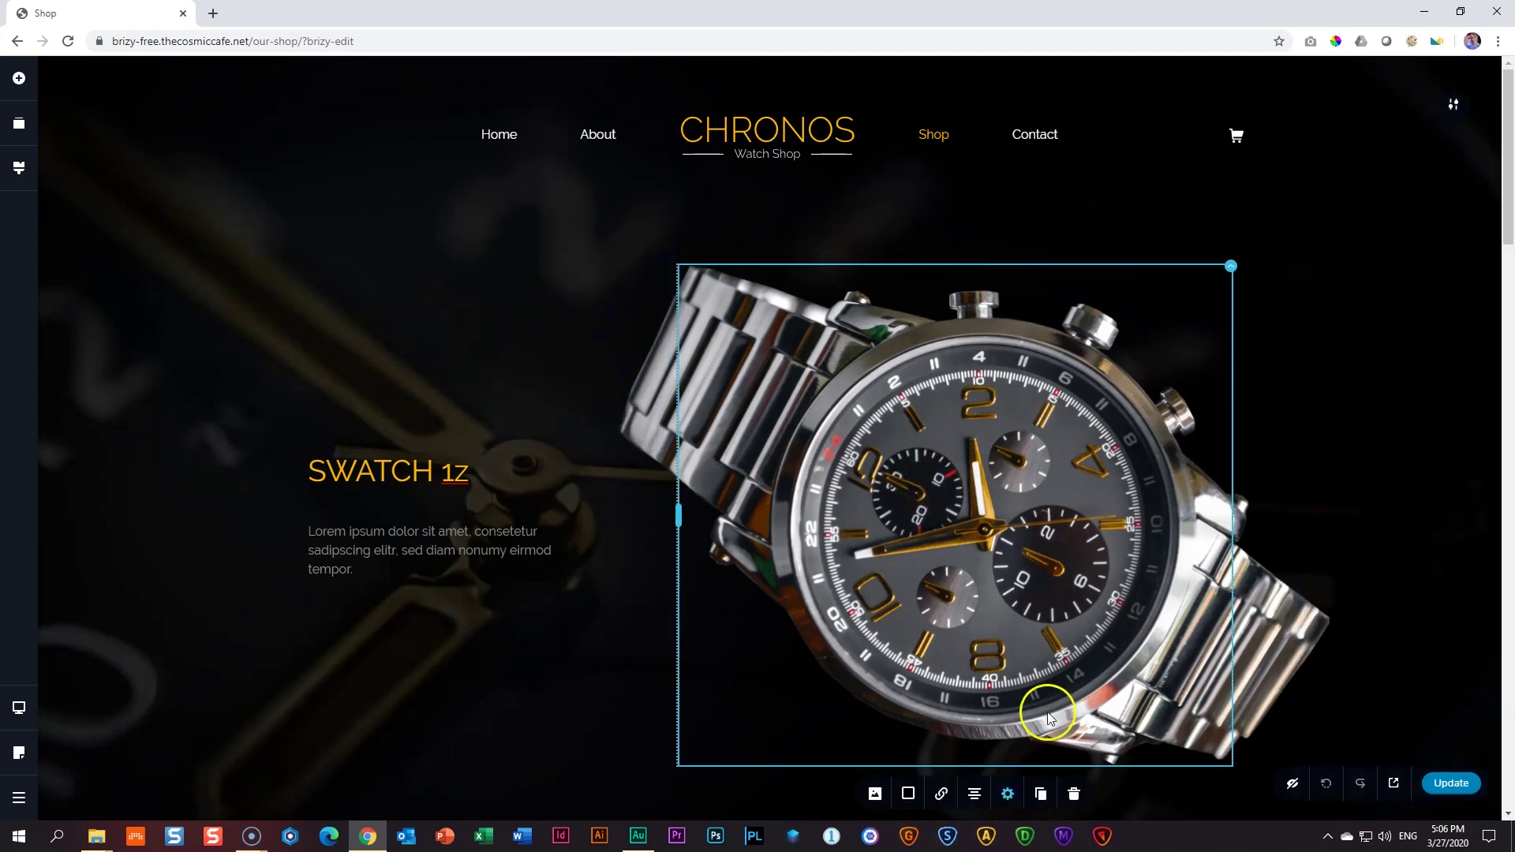
left_click(1007, 794)
scroll(1105, 692, "down", 4)
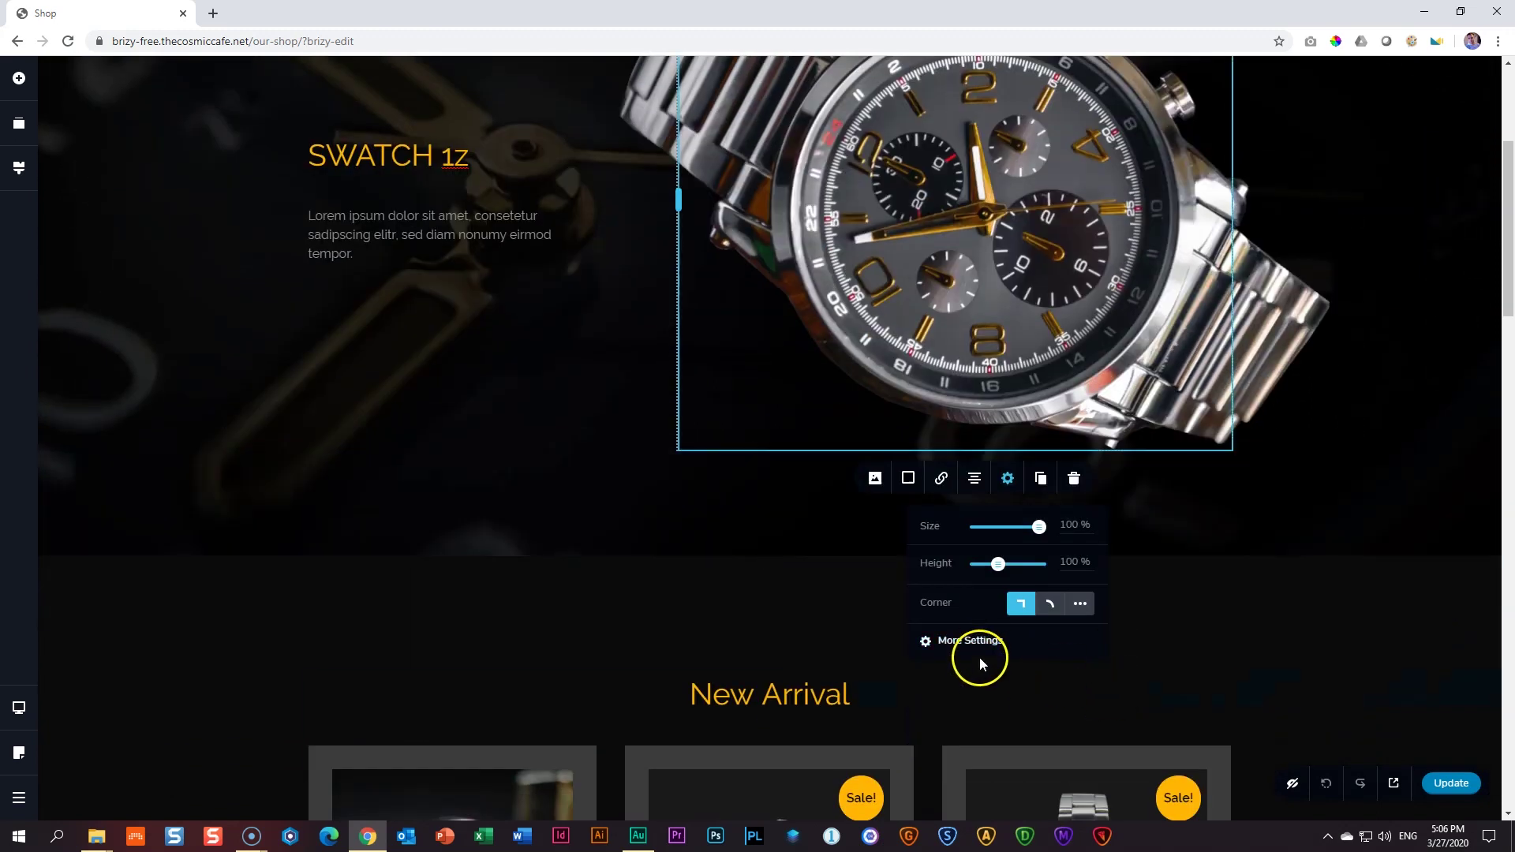
left_click(979, 656)
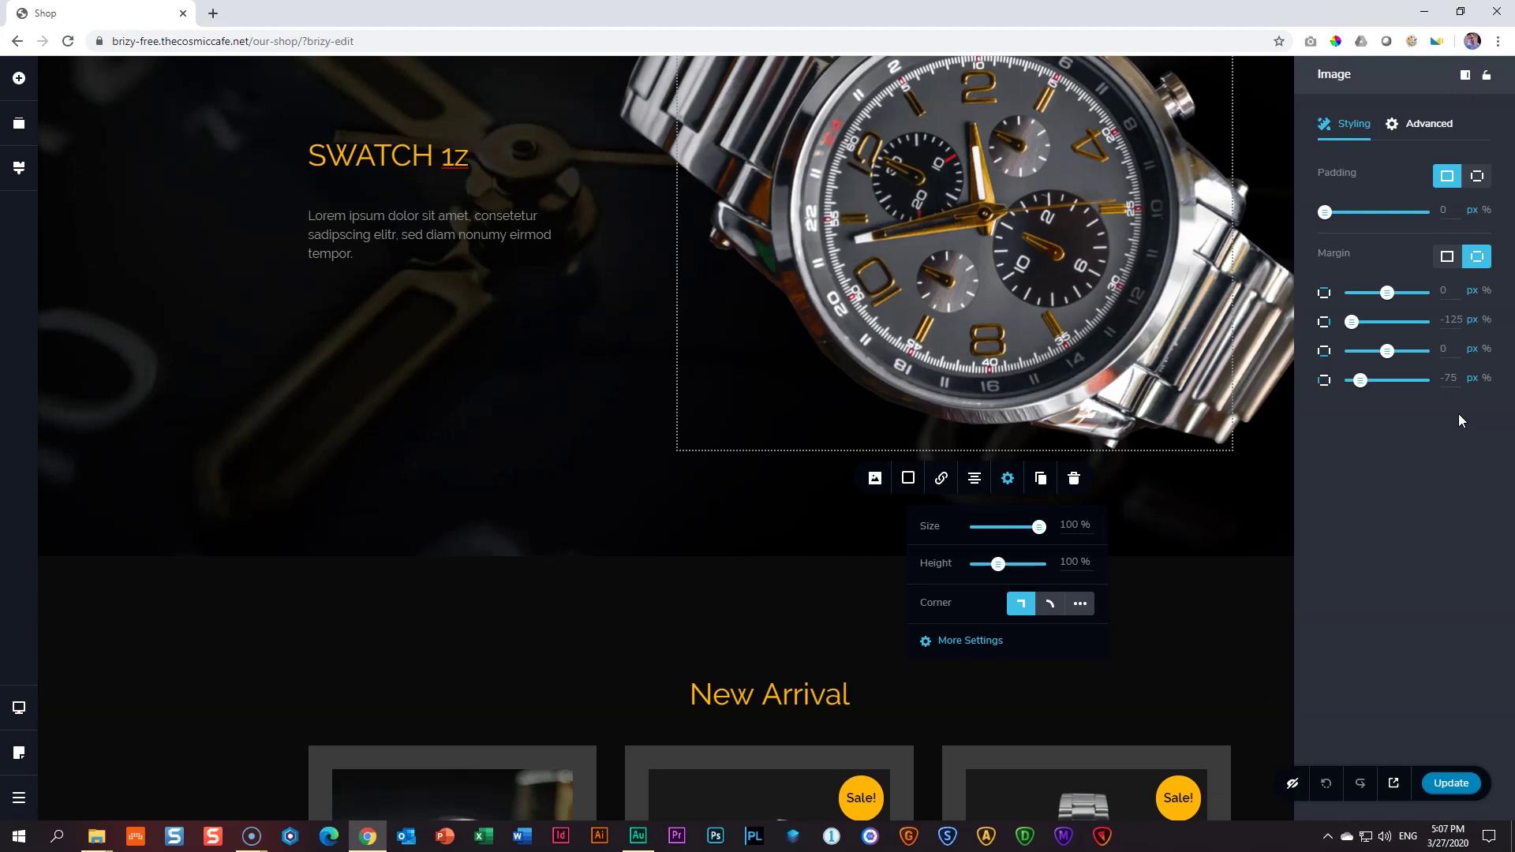
scroll(1223, 526, "up", 2)
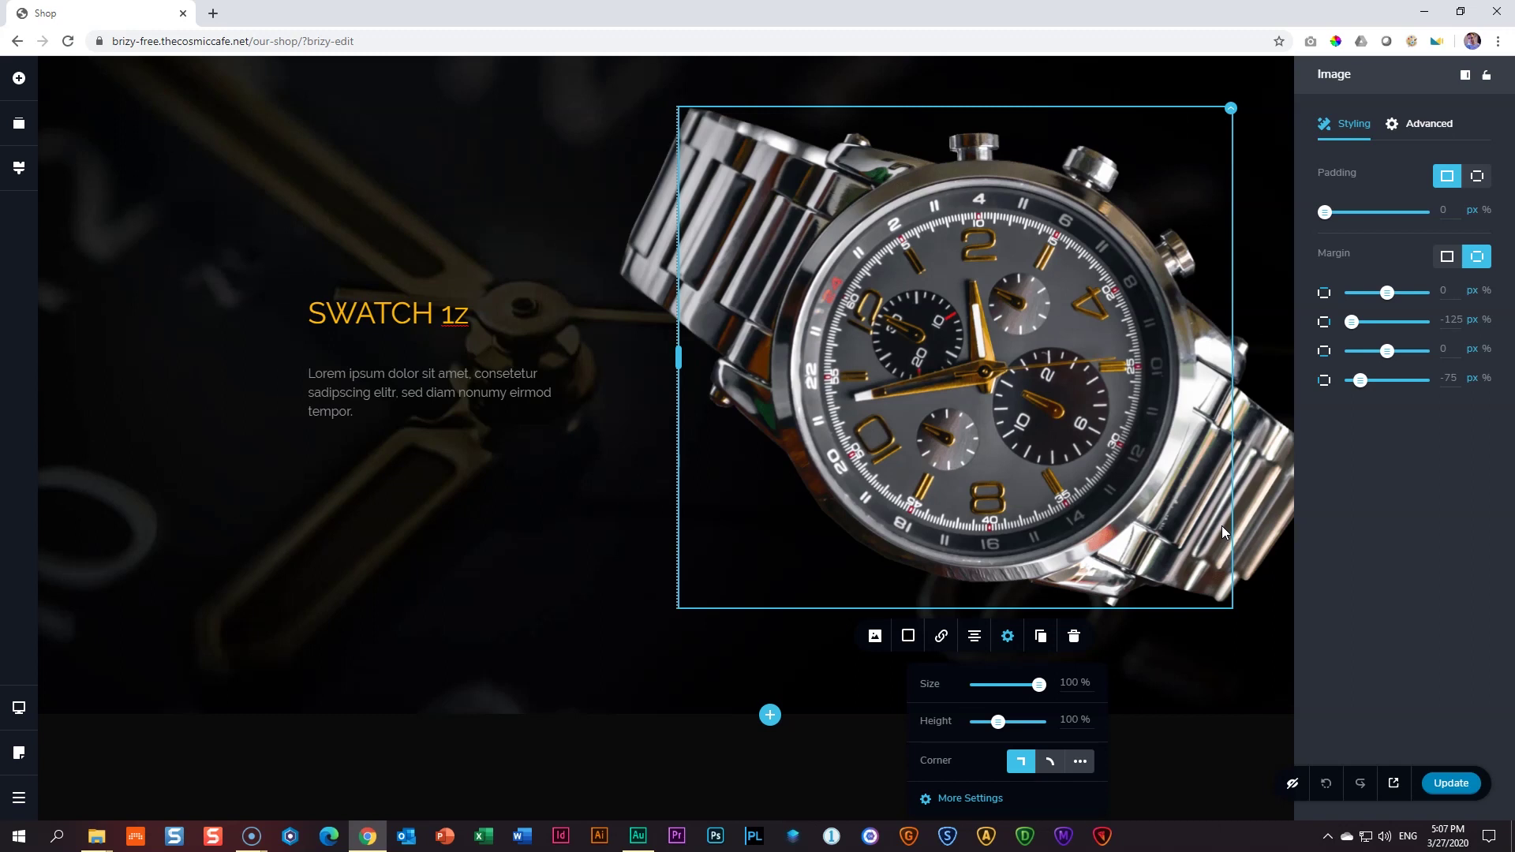
scroll(720, 449, "up", 2)
- Reopen the watch image's full settings sidebar after checking the heading's quick settings
left_click(395, 478)
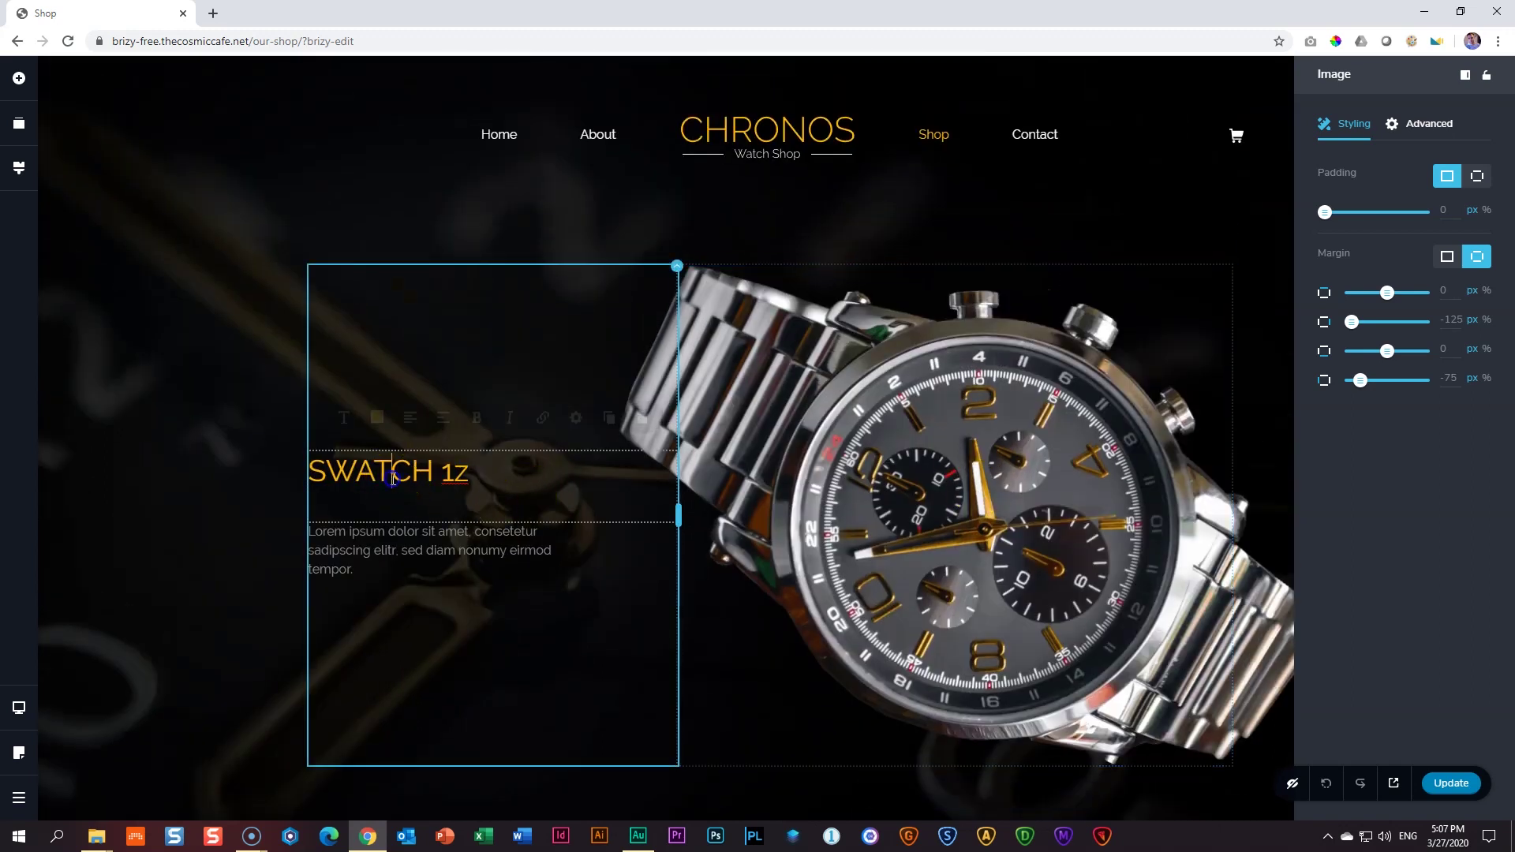
left_click(575, 425)
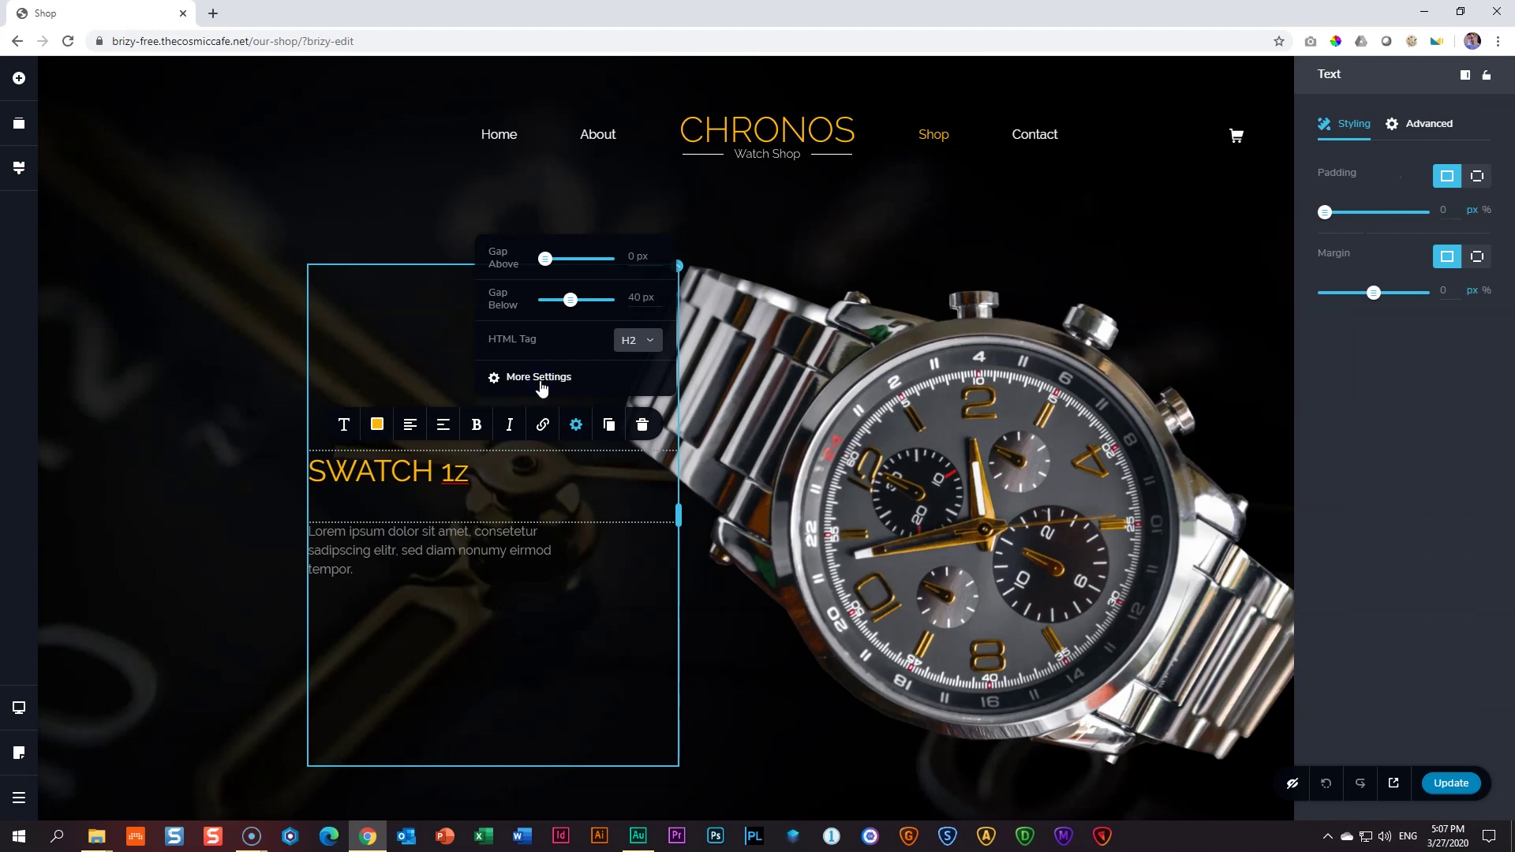
left_click(986, 631)
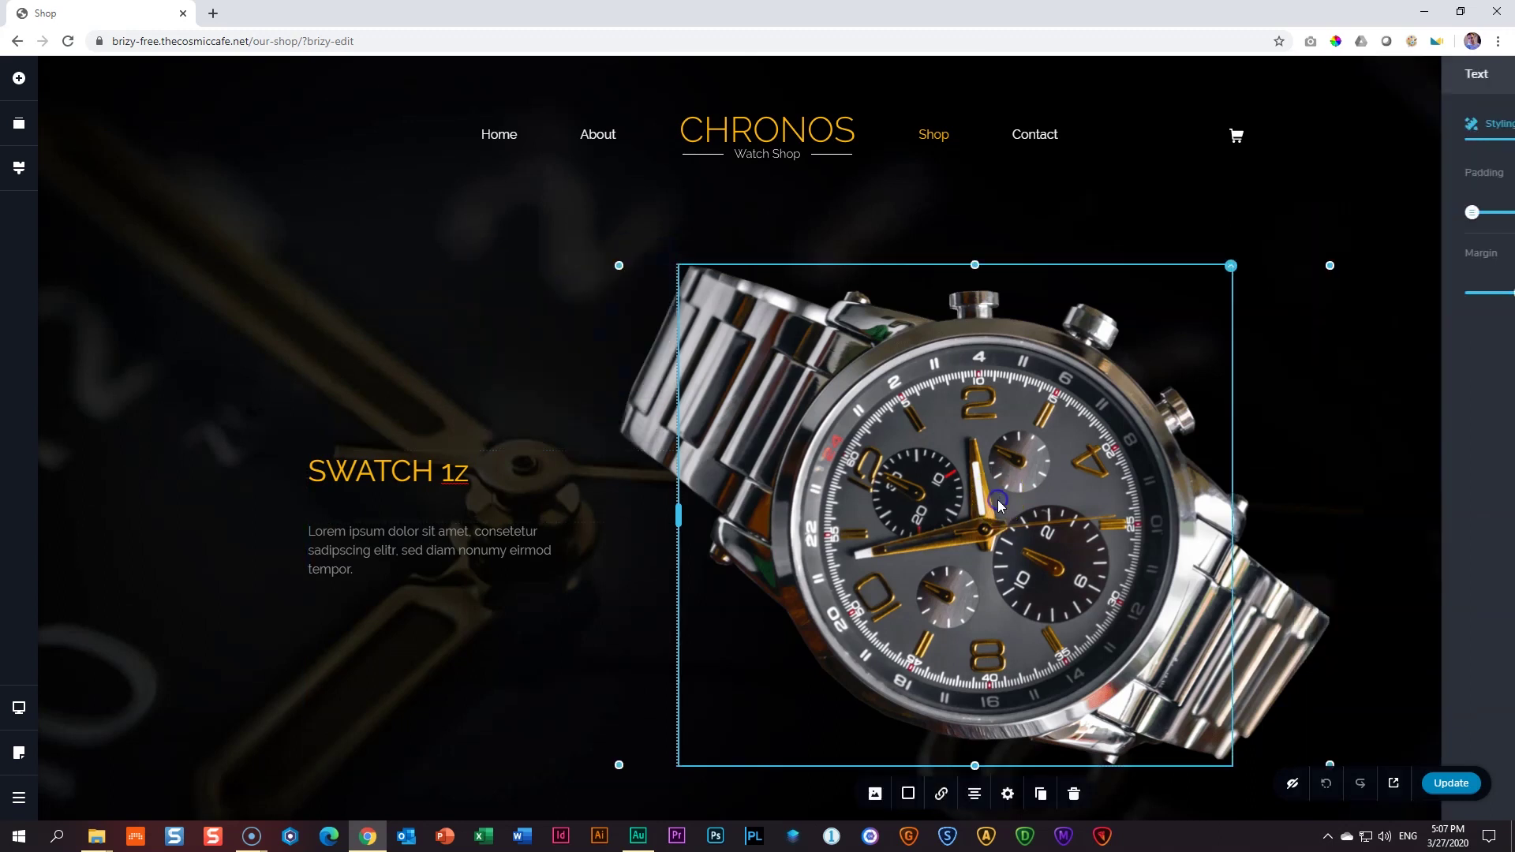
scroll(1002, 647, "down", 2)
left_click(1009, 639)
scroll(1002, 600, "down", 3)
left_click(989, 562)
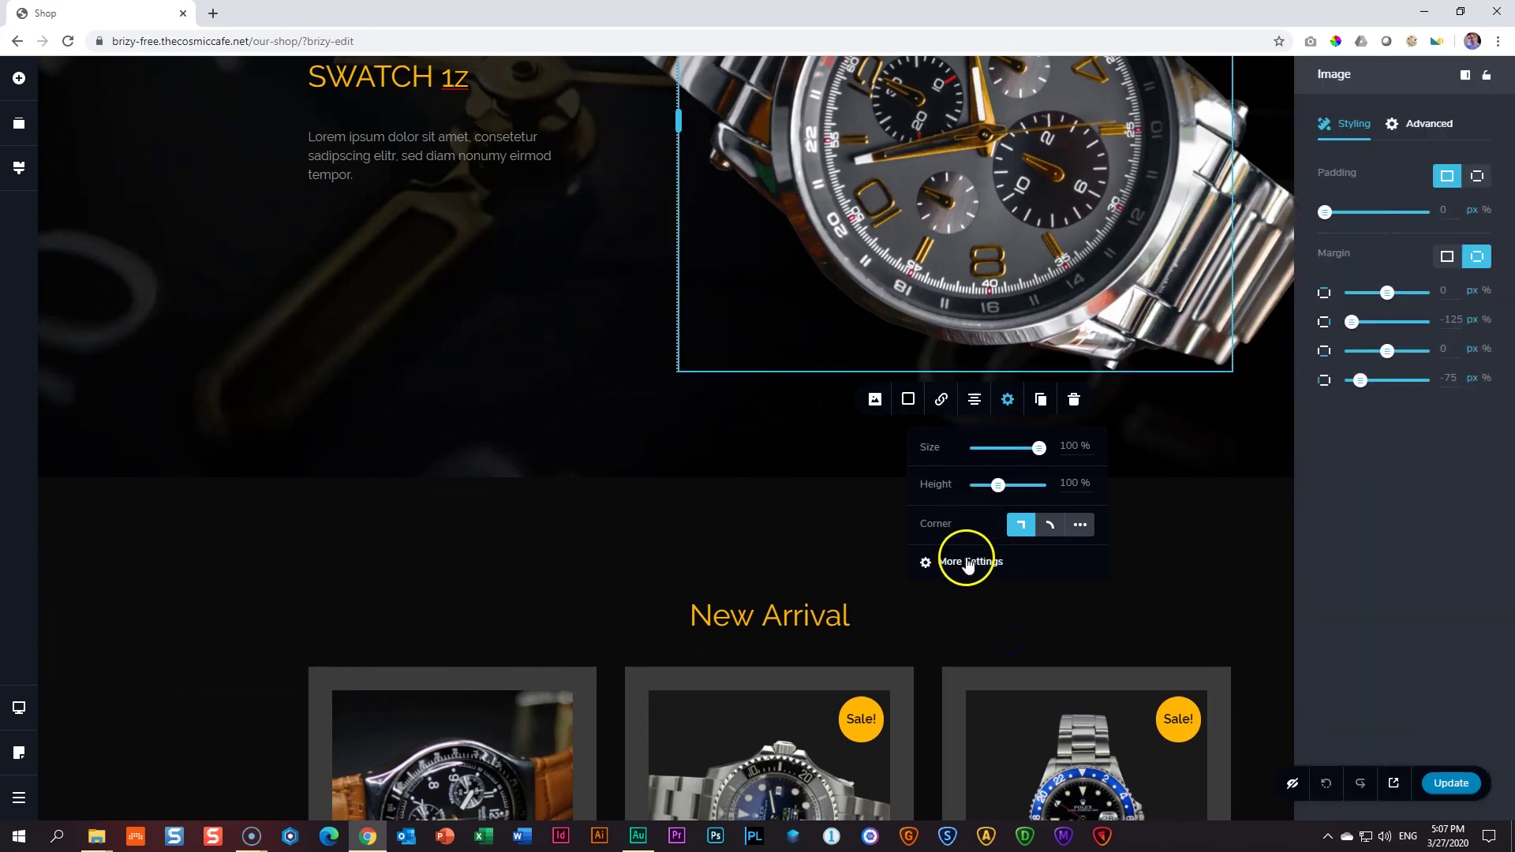
mouse_move(1350, 356)
left_mouse_down()
mouse_move(1377, 331)
mouse_move(1373, 373)
left_mouse_up()
scroll(1137, 419, "up", 3)
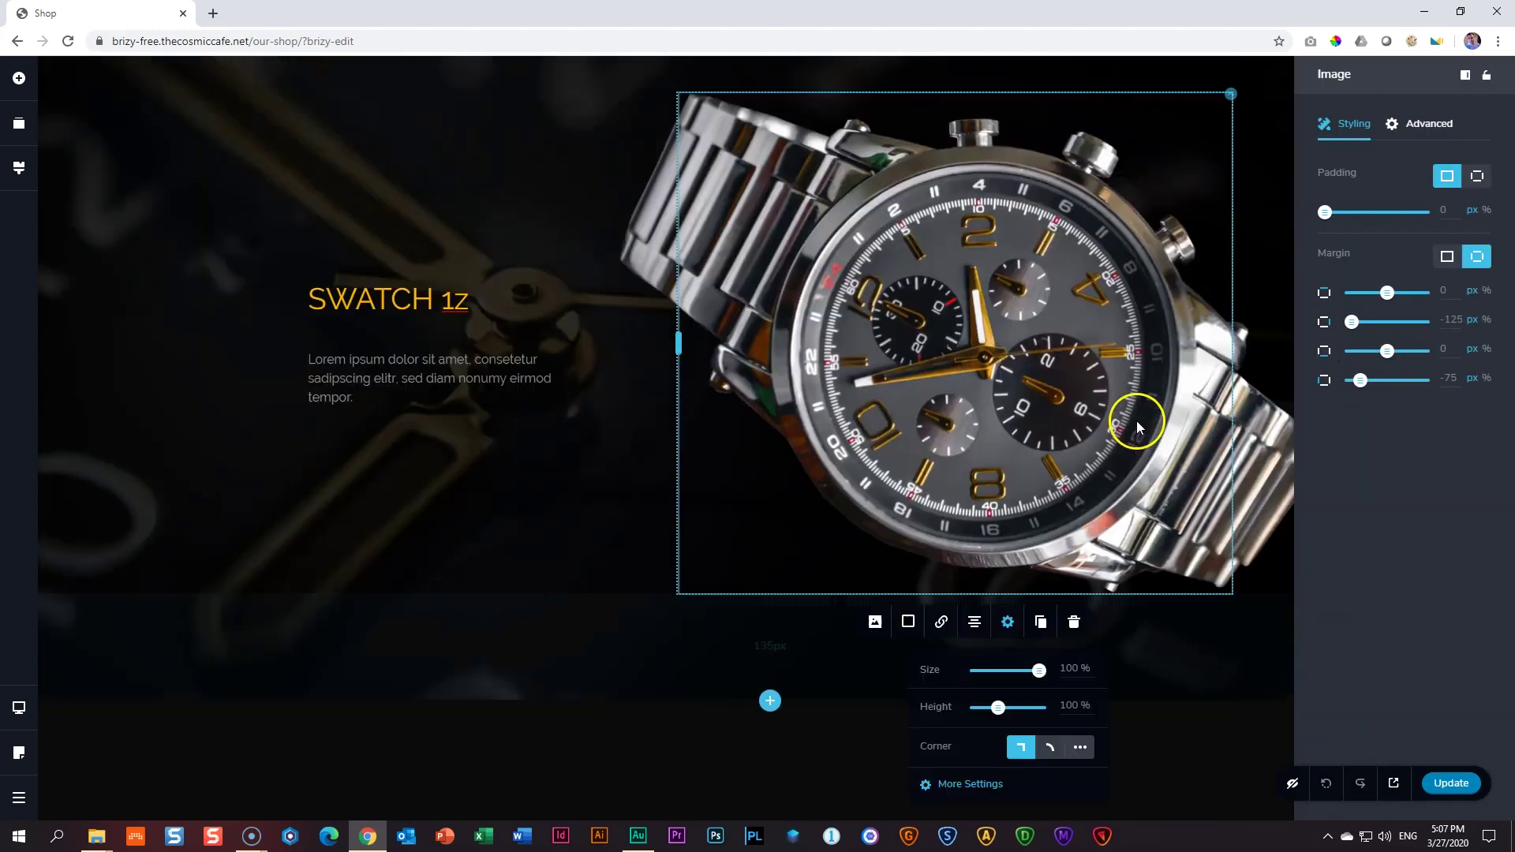
- Select the heading column, heading, paragraph and watch image so the sidebar closes
left_click(651, 304)
left_click(453, 311)
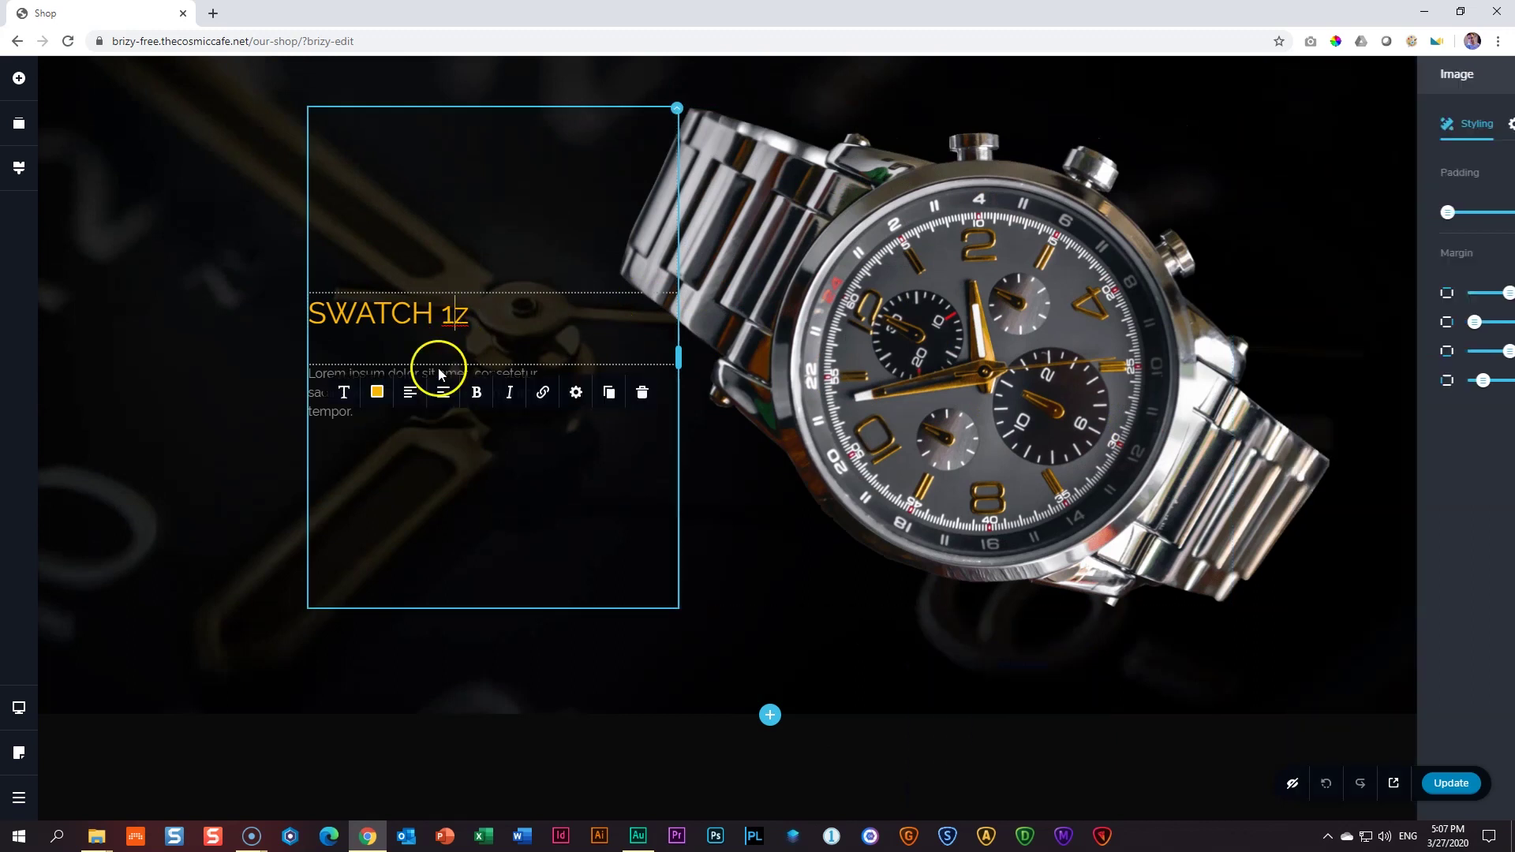
left_click(311, 409)
left_click(944, 377)
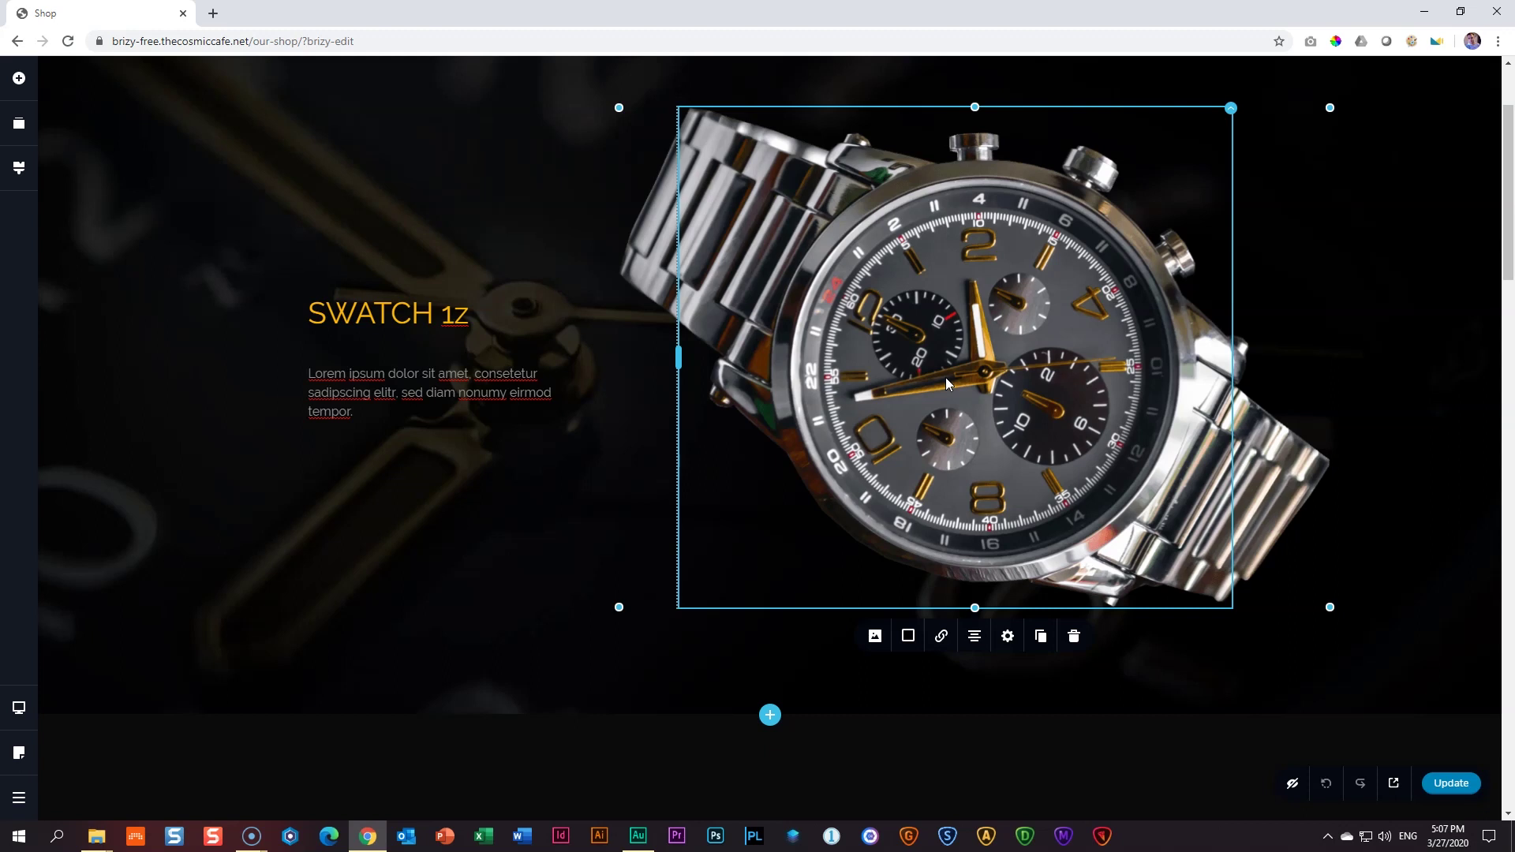
- Reopen the watch image's More Settings sidebar
left_click(1008, 636)
scroll(1016, 639, "down", 2)
left_click(963, 635)
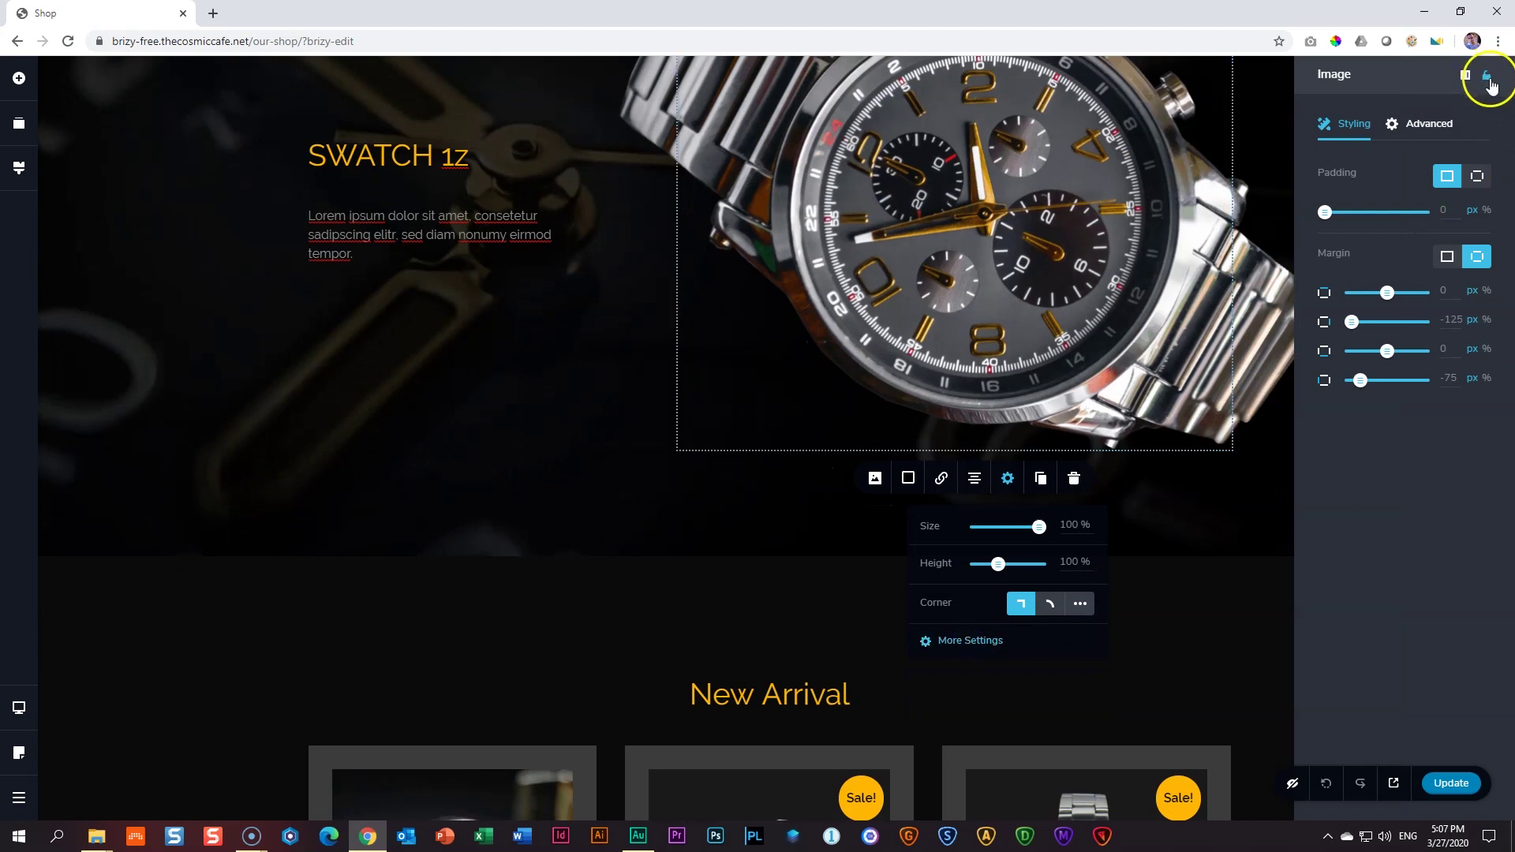
- Lock the sidebar with its header padlock until it reads Locked
left_click(1491, 79)
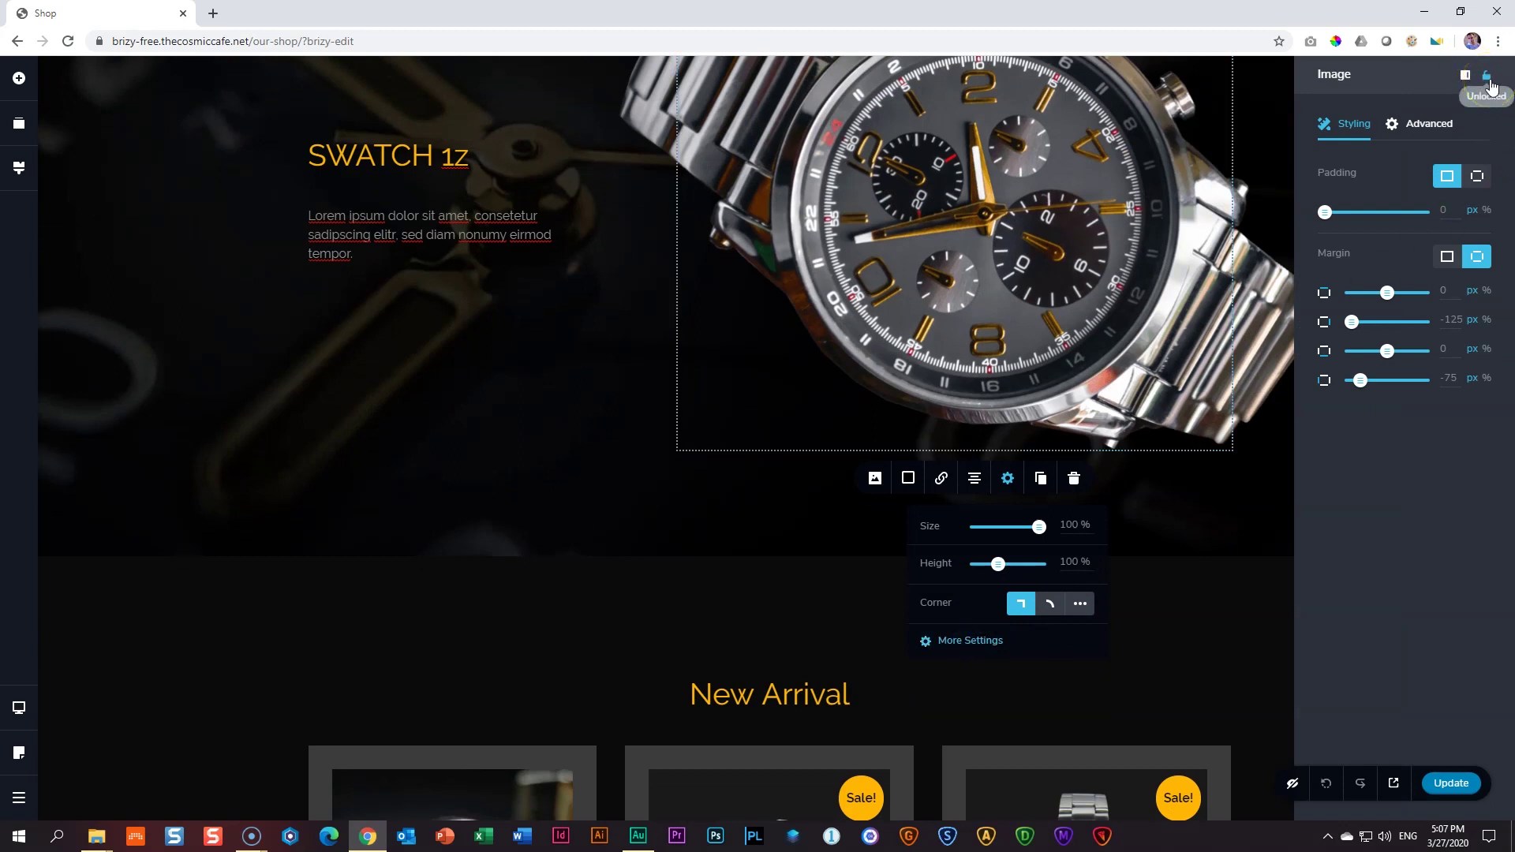
left_click(1487, 79)
left_click(1487, 79)
scroll(1098, 342, "up", 2)
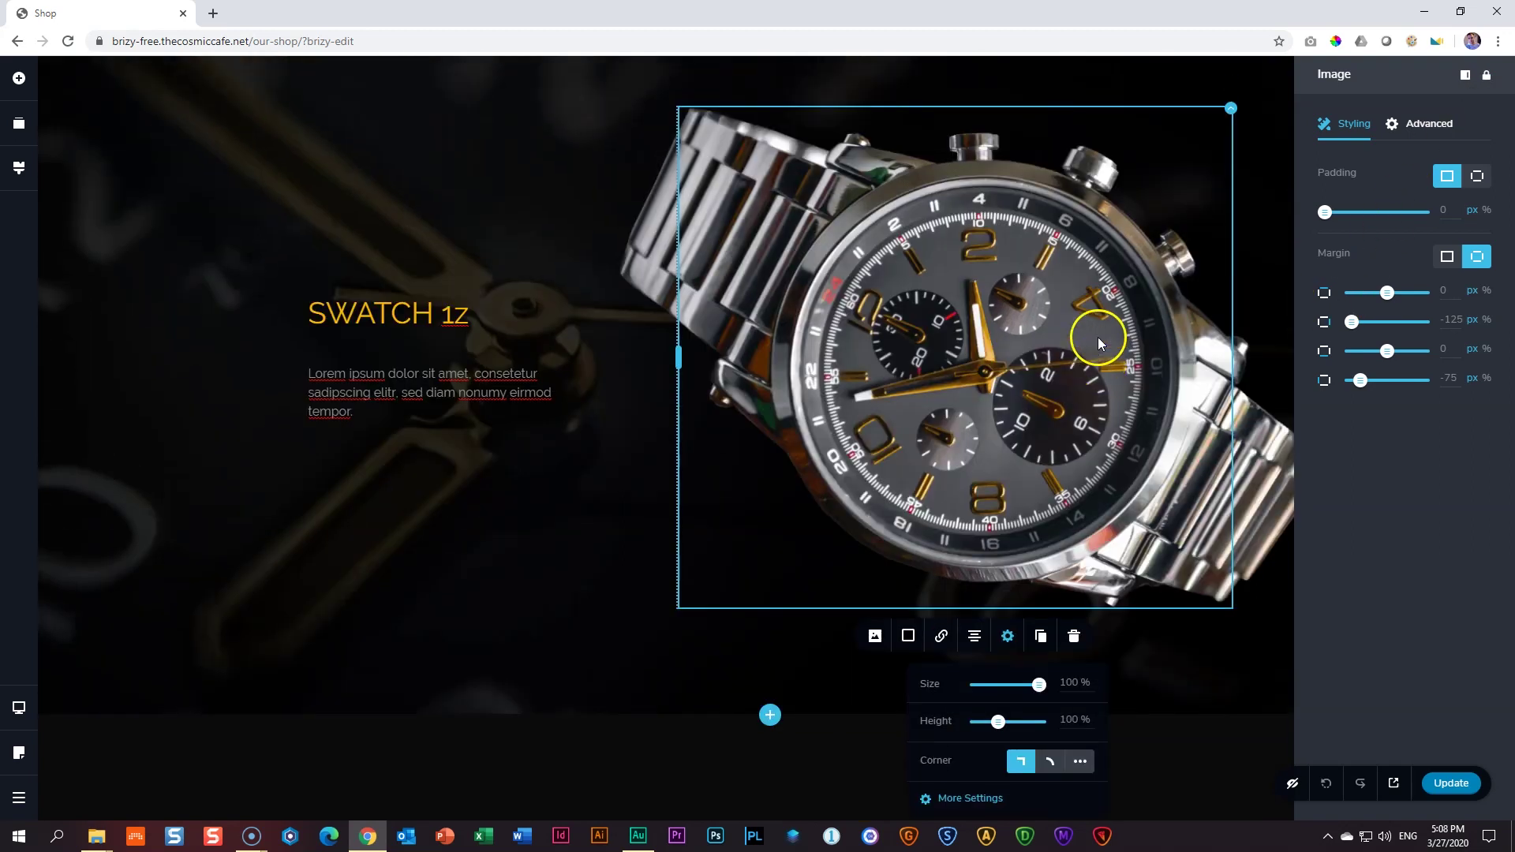
- Check the locked sidebar on the heading's Advanced settings, the watch image and the paragraph
left_click(386, 317)
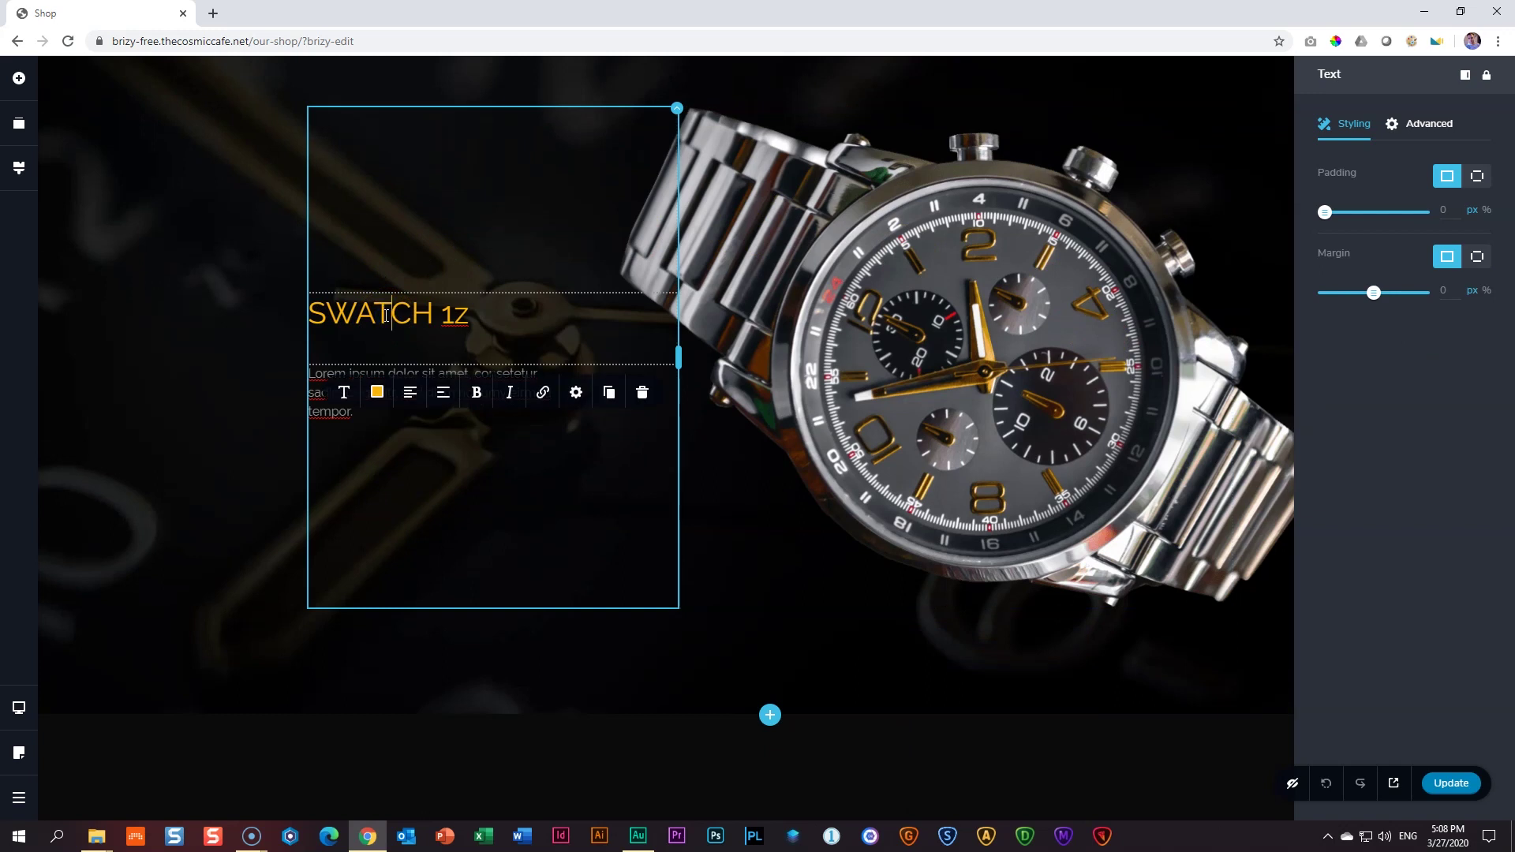
left_click(1416, 134)
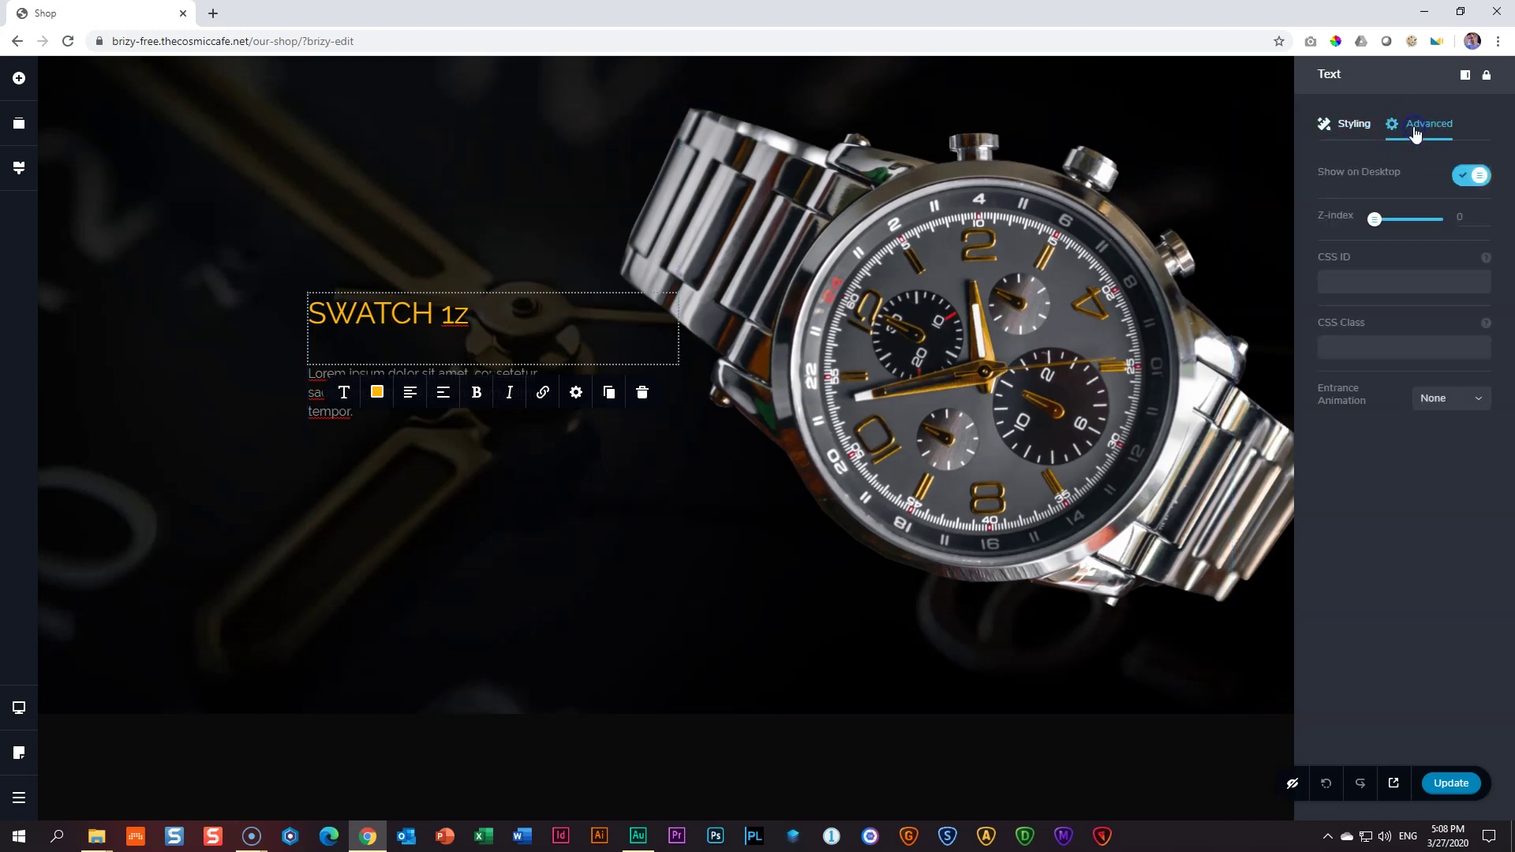
left_click(965, 345)
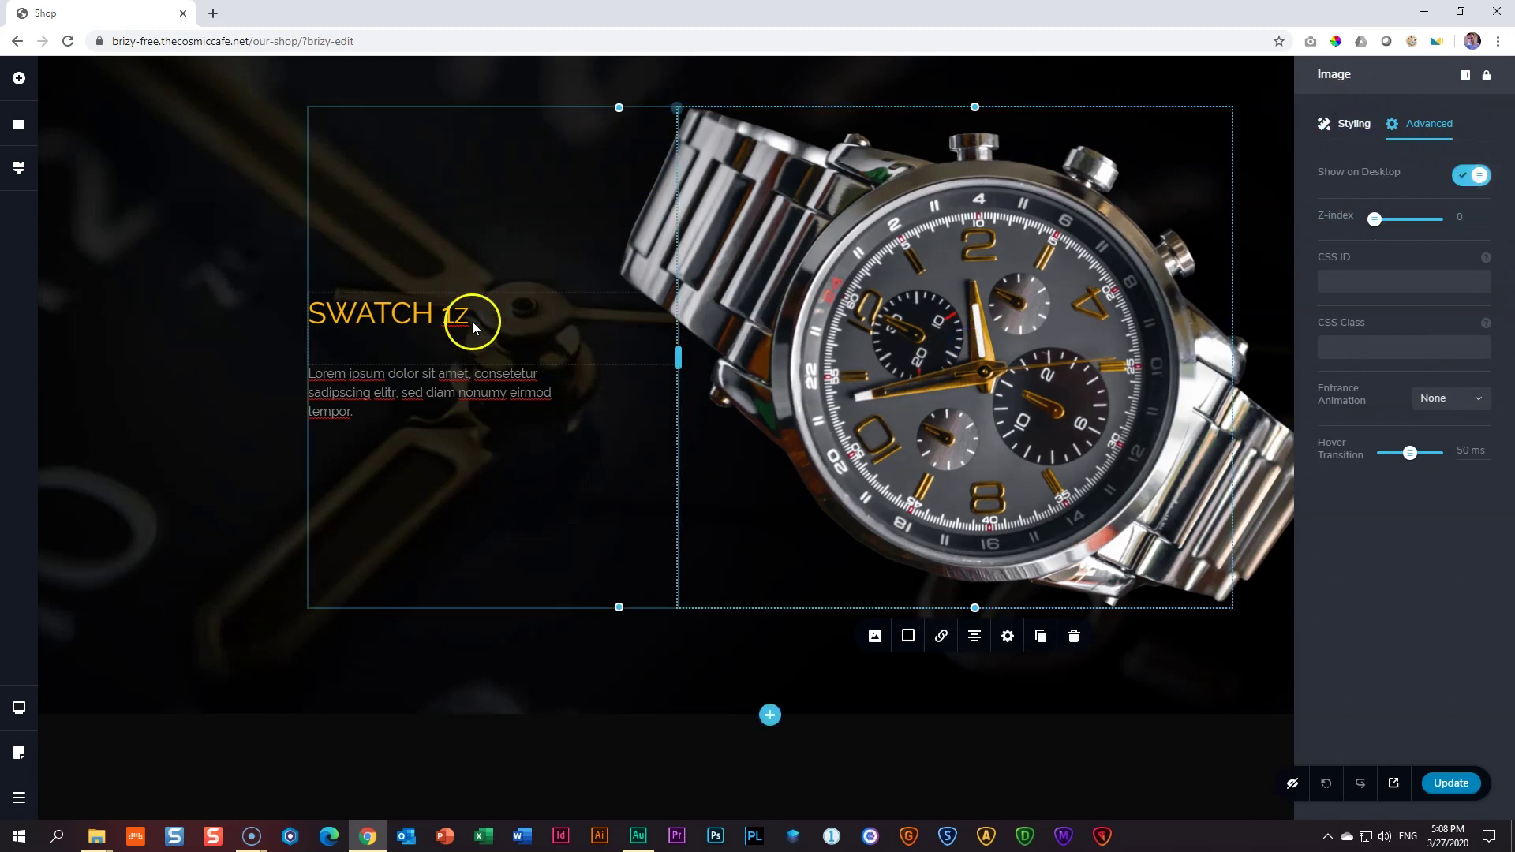
left_click(435, 392)
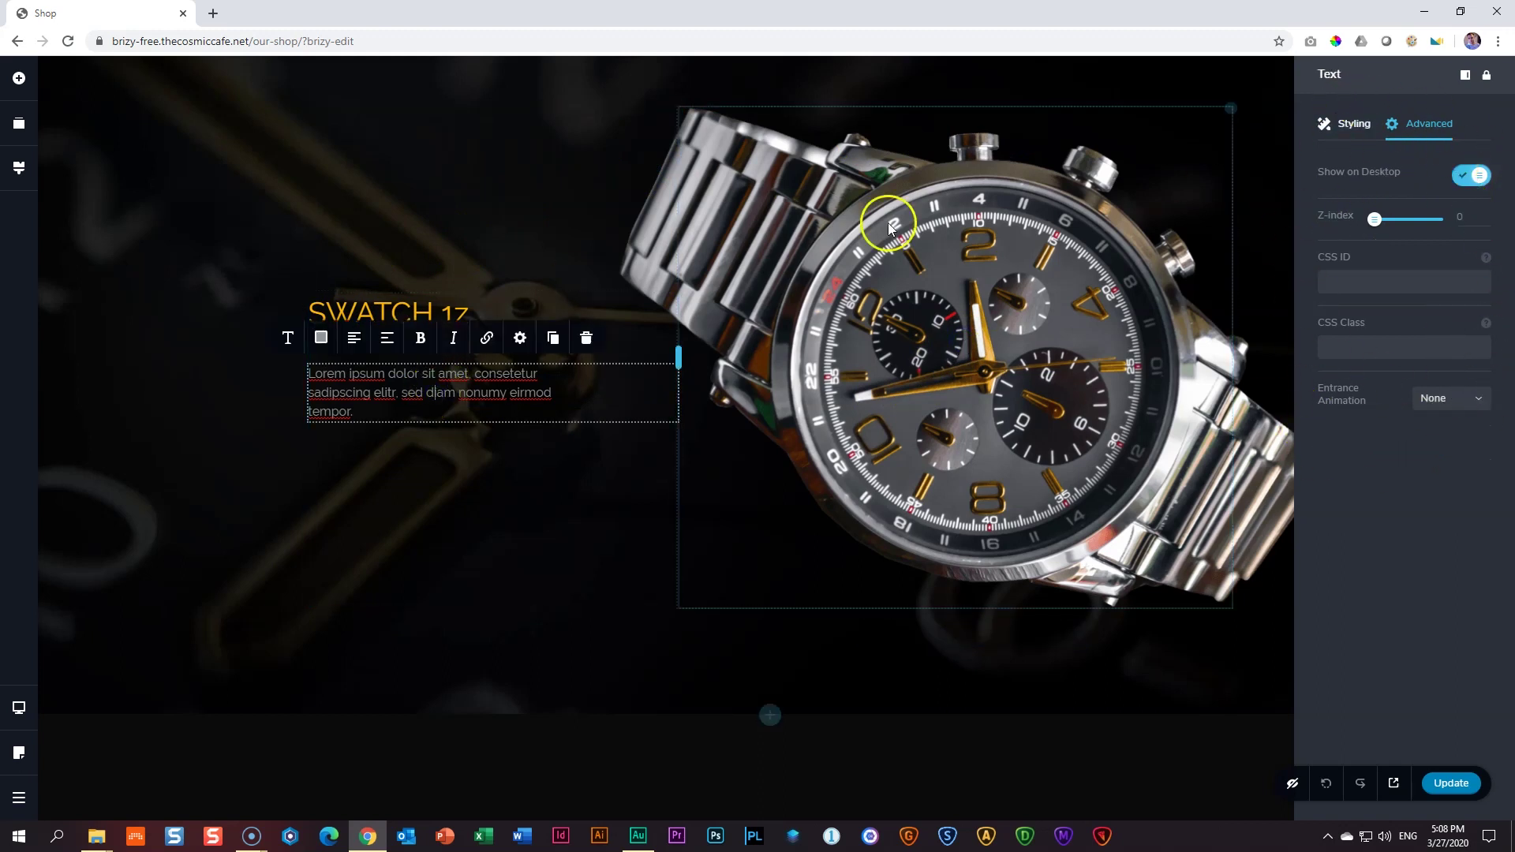
- Show the Limited Editions column's Styling options: padding 0 and corner 0 px
scroll(758, 308, "down", 20)
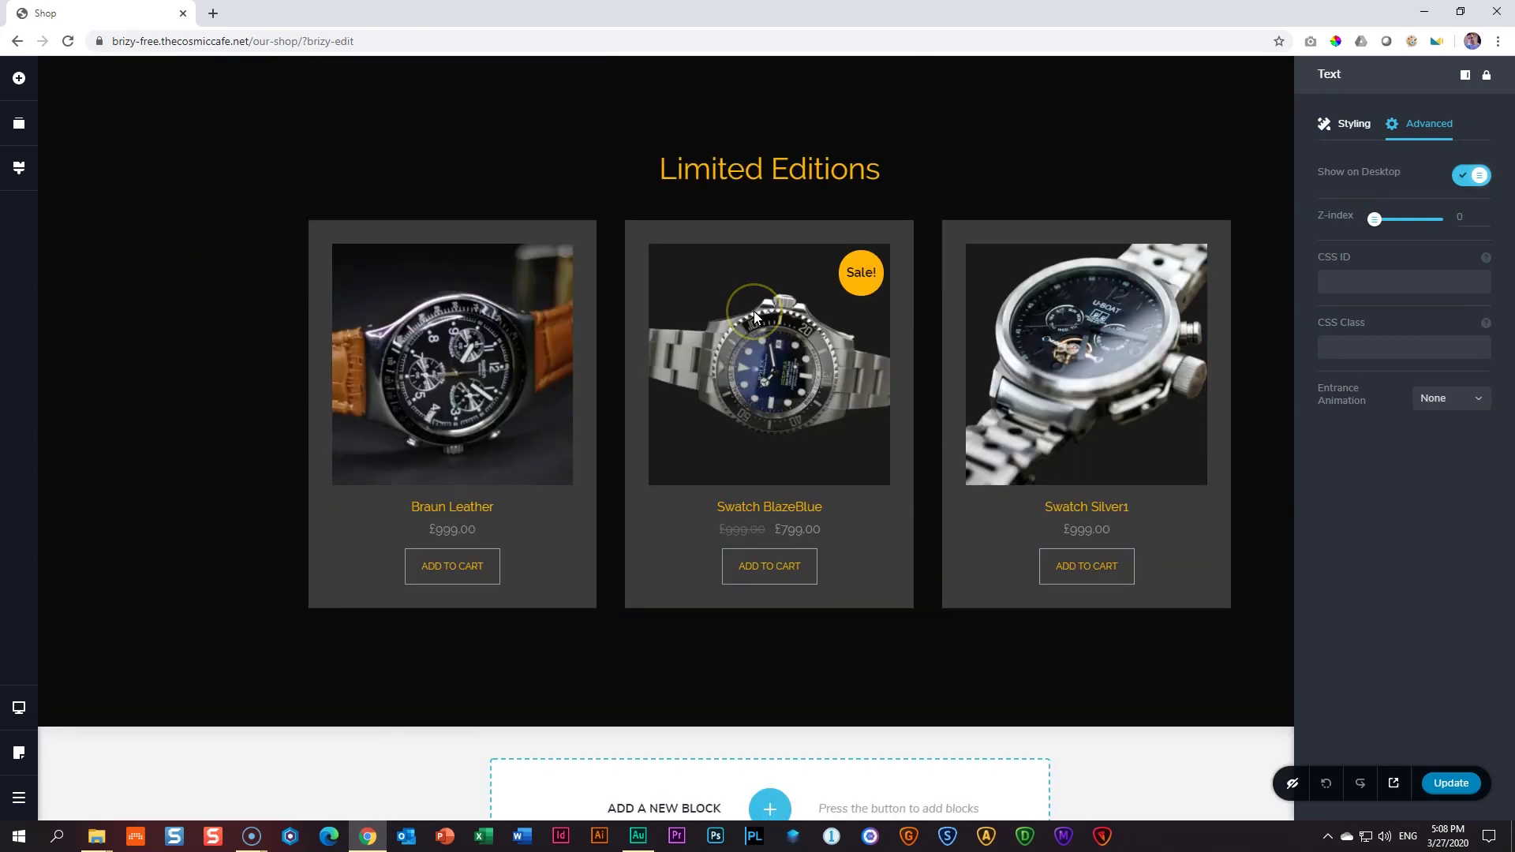
scroll(754, 311, "down", 5)
scroll(753, 311, "up", 6)
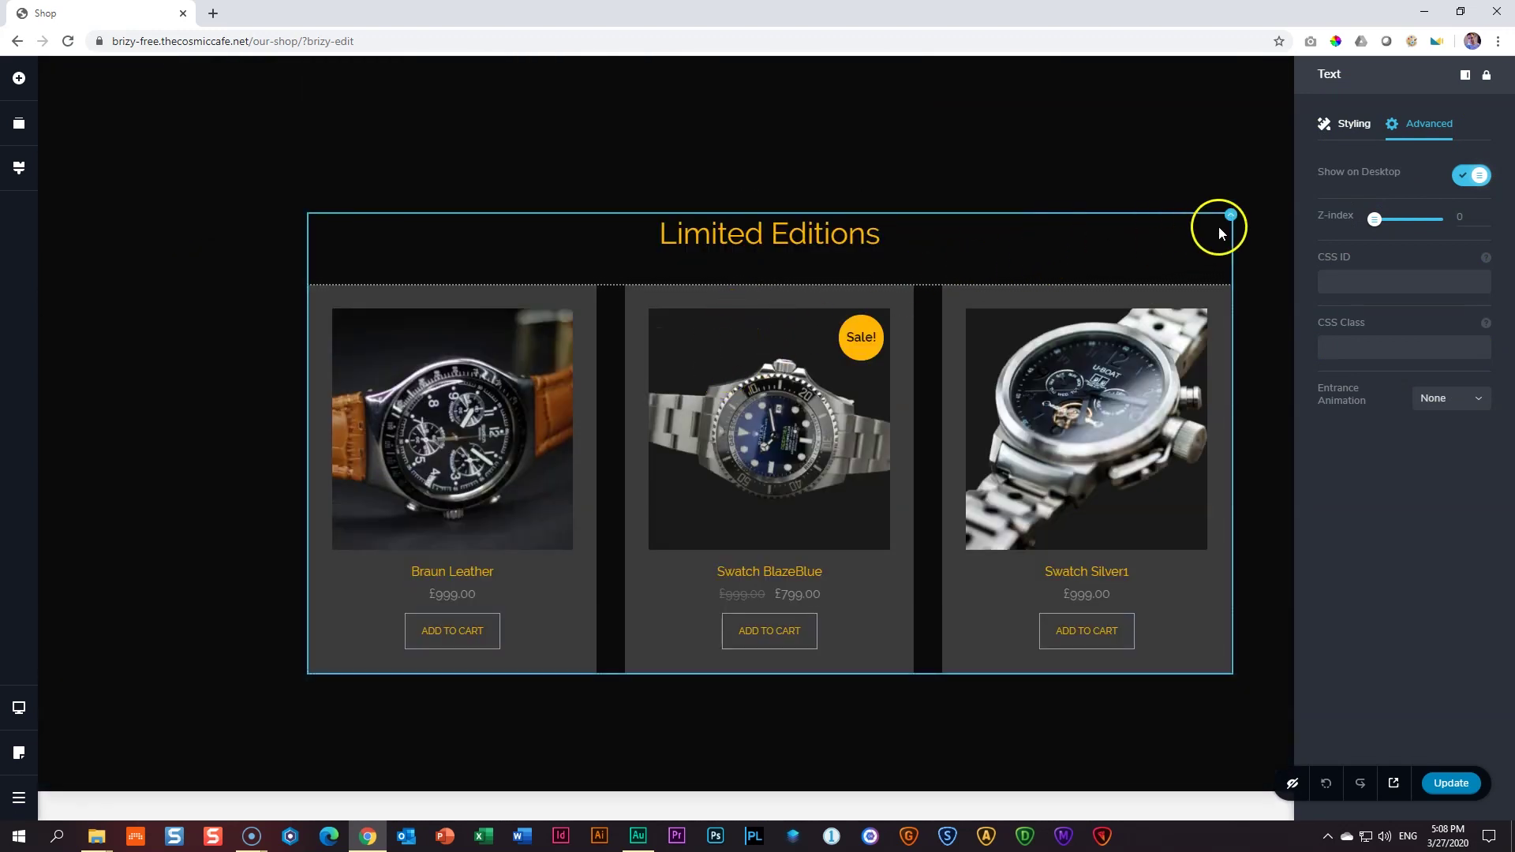
left_click(1230, 216)
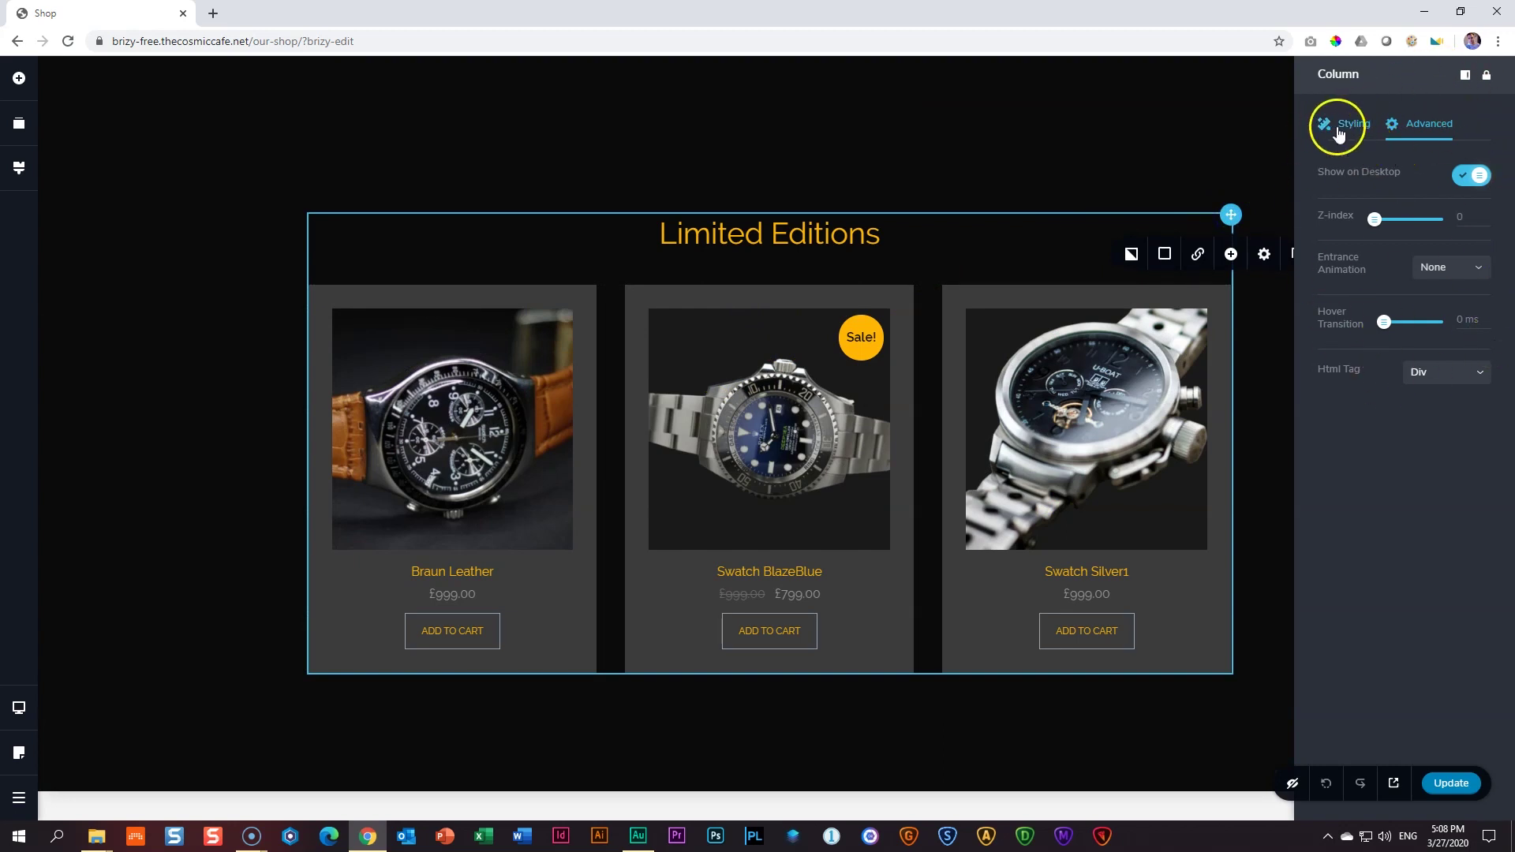
left_click(1340, 126)
scroll(1053, 161, "up", 5)
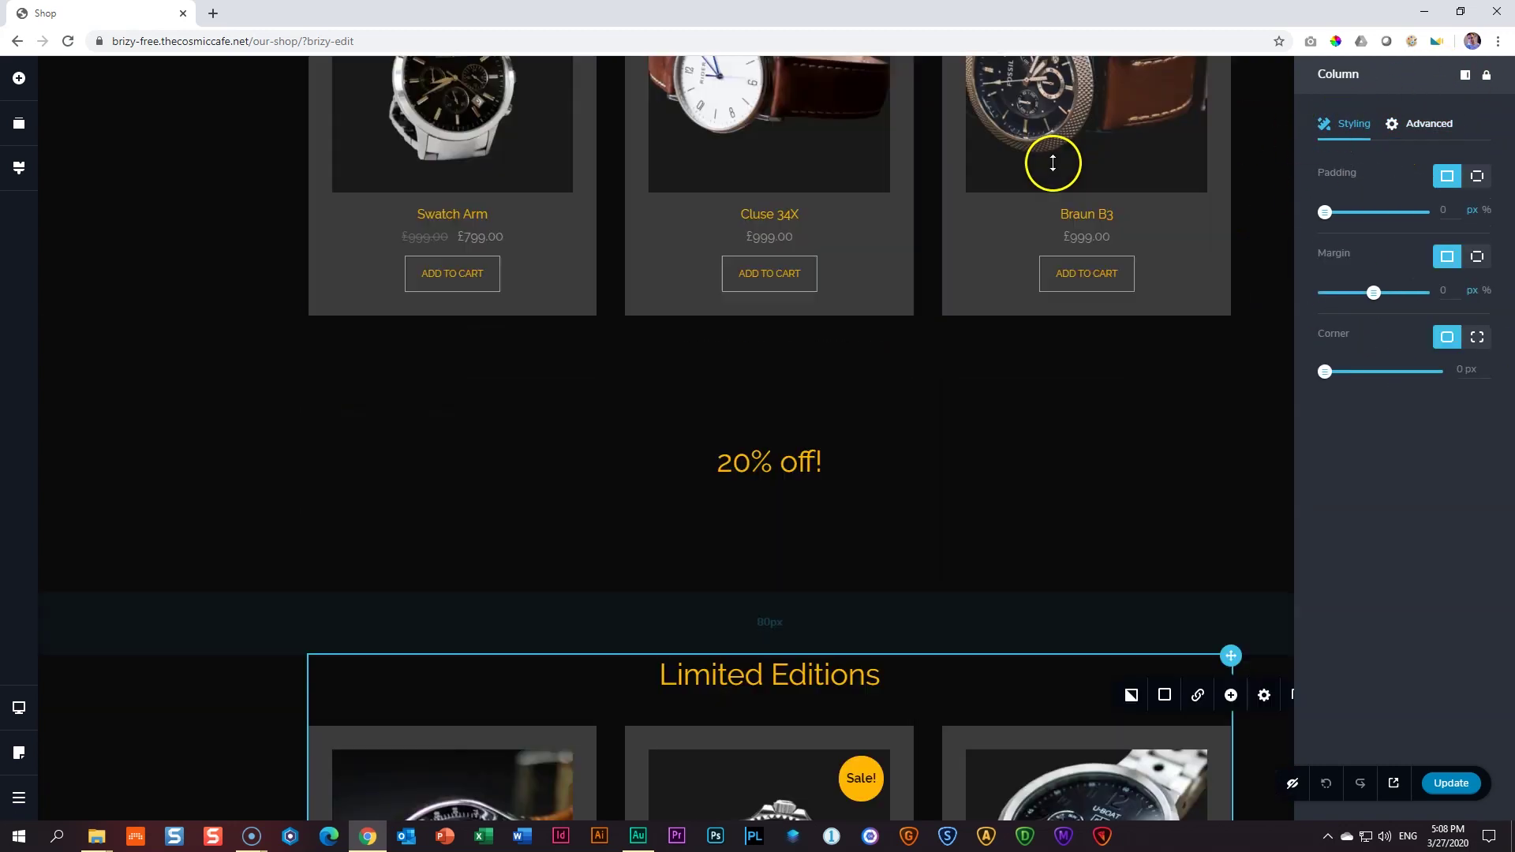
scroll(1052, 163, "up", 10)
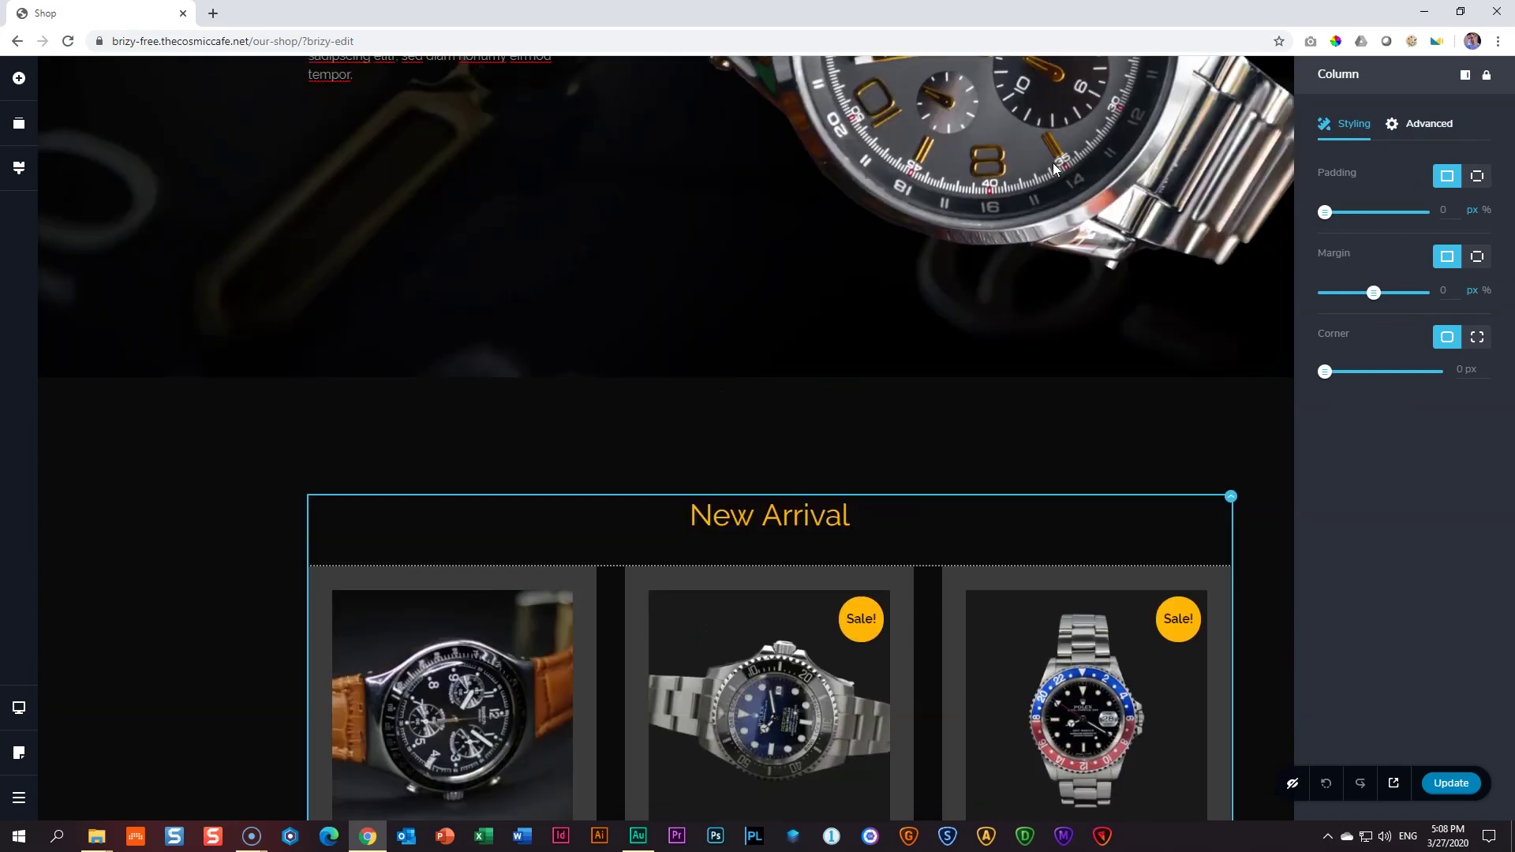
scroll(1053, 169, "up", 6)
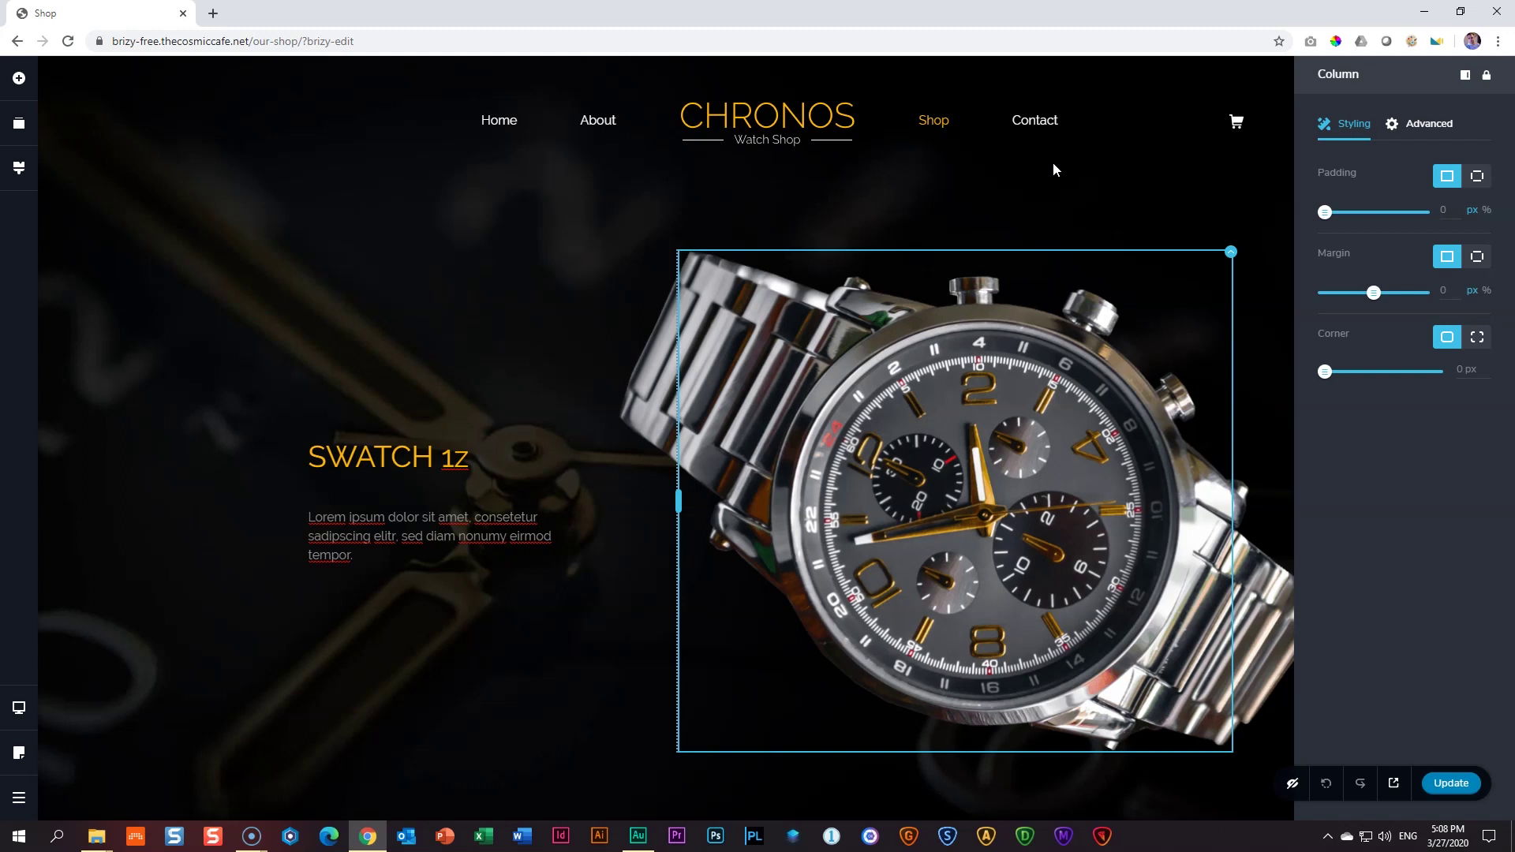
scroll(1056, 174, "down", 15)
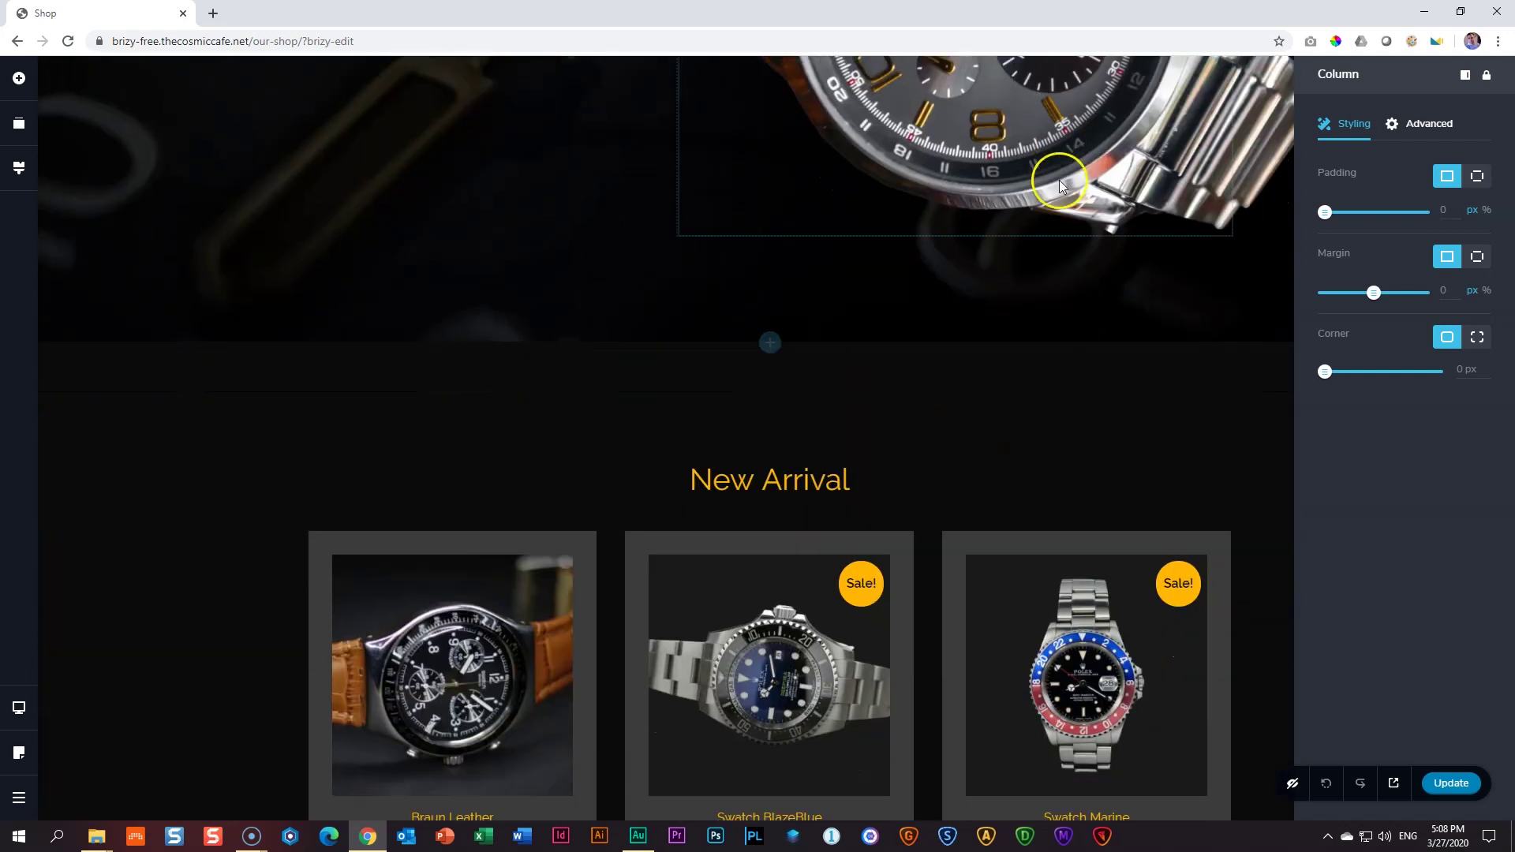
scroll(1059, 187, "down", 5)
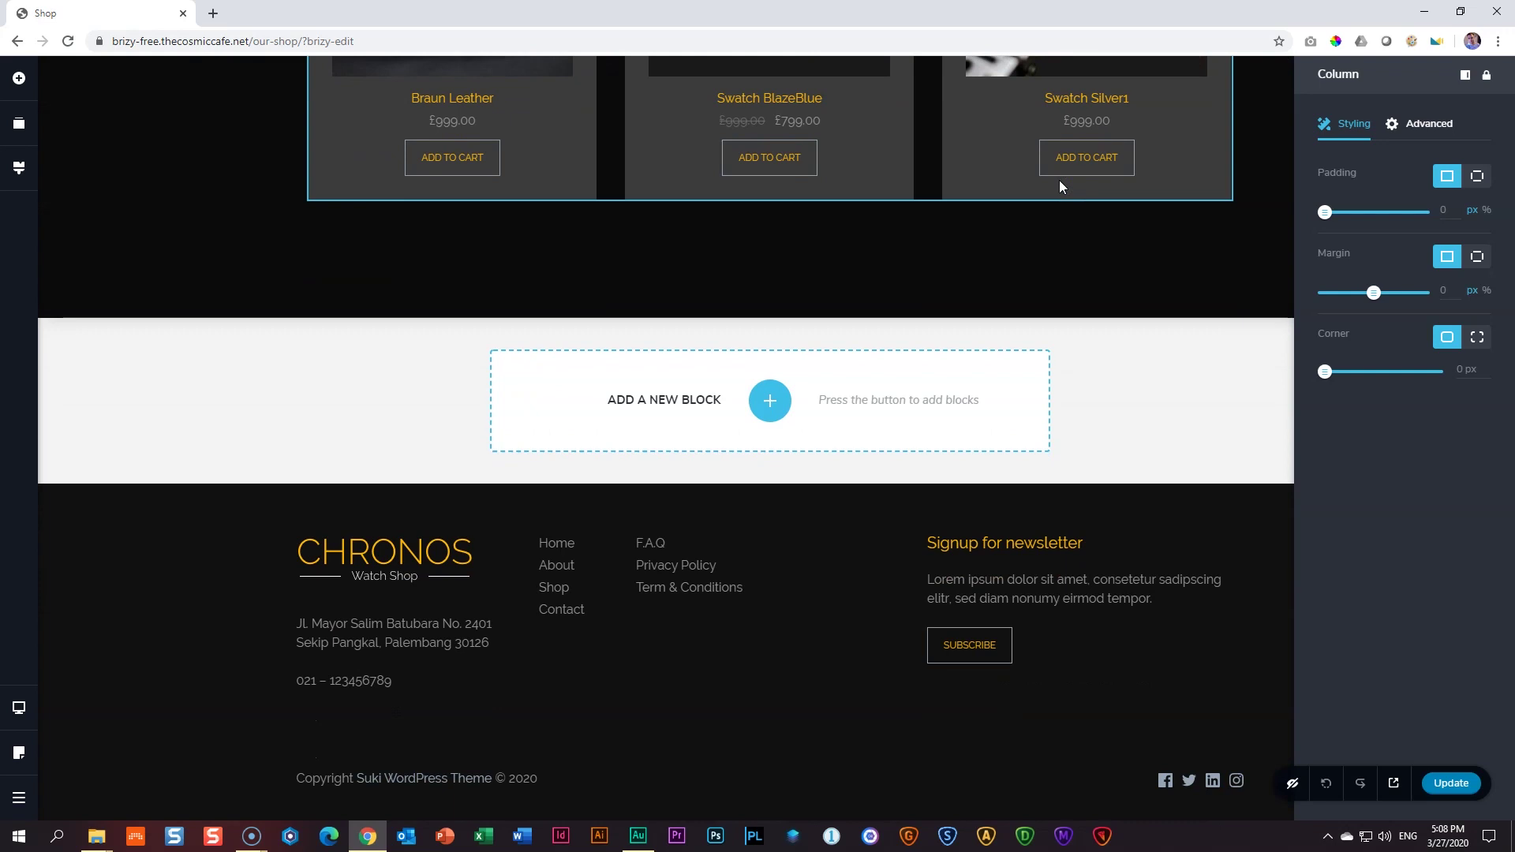
scroll(1059, 187, "up", 10)
scroll(1059, 187, "up", 10)
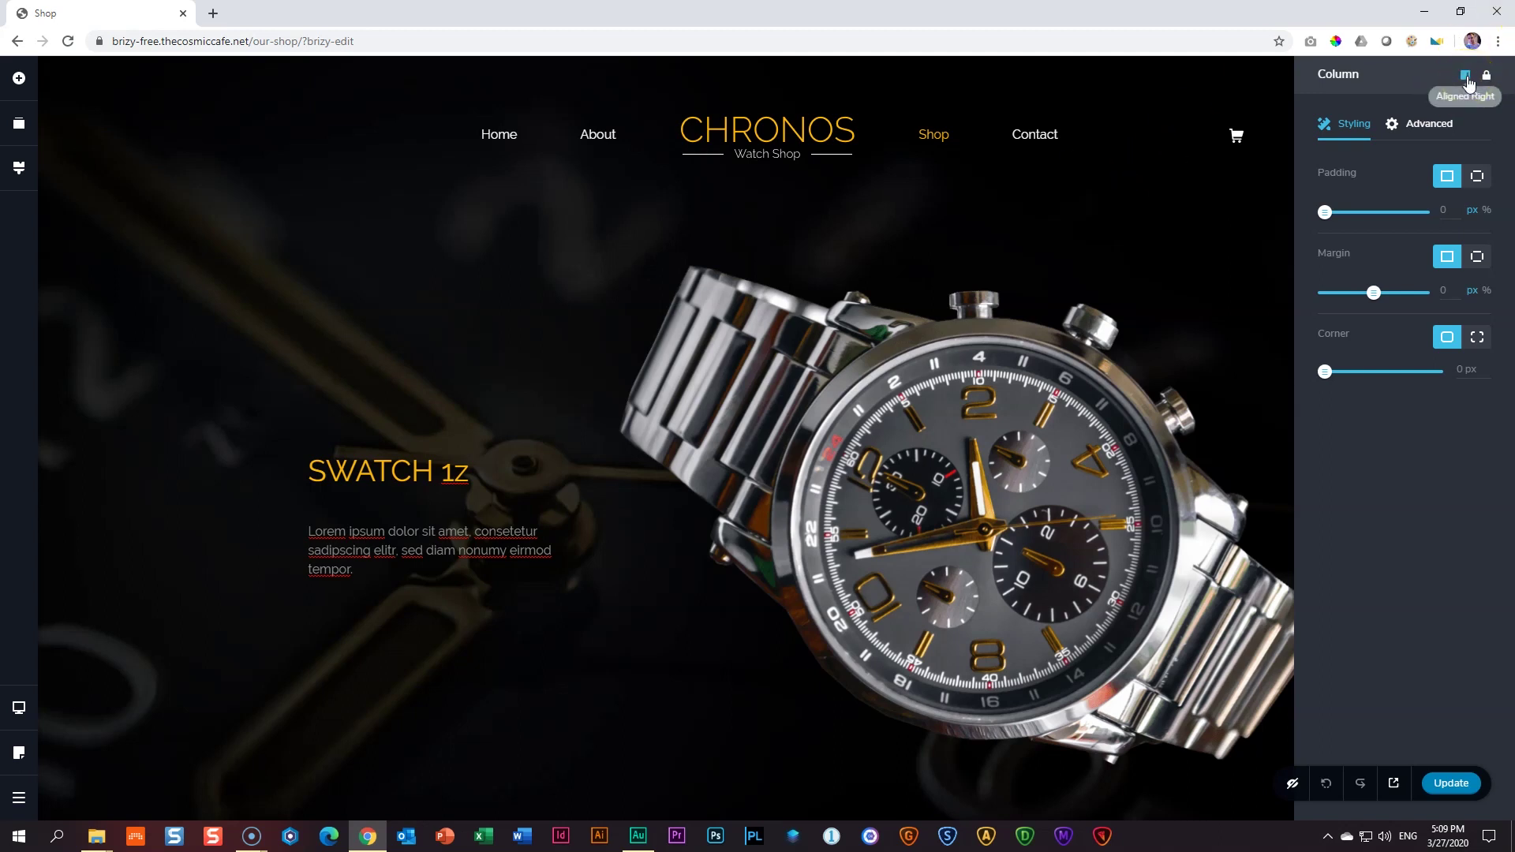
- Switch the Column settings panel between left and right docking, ending on the right
left_click(1466, 79)
left_click(1466, 78)
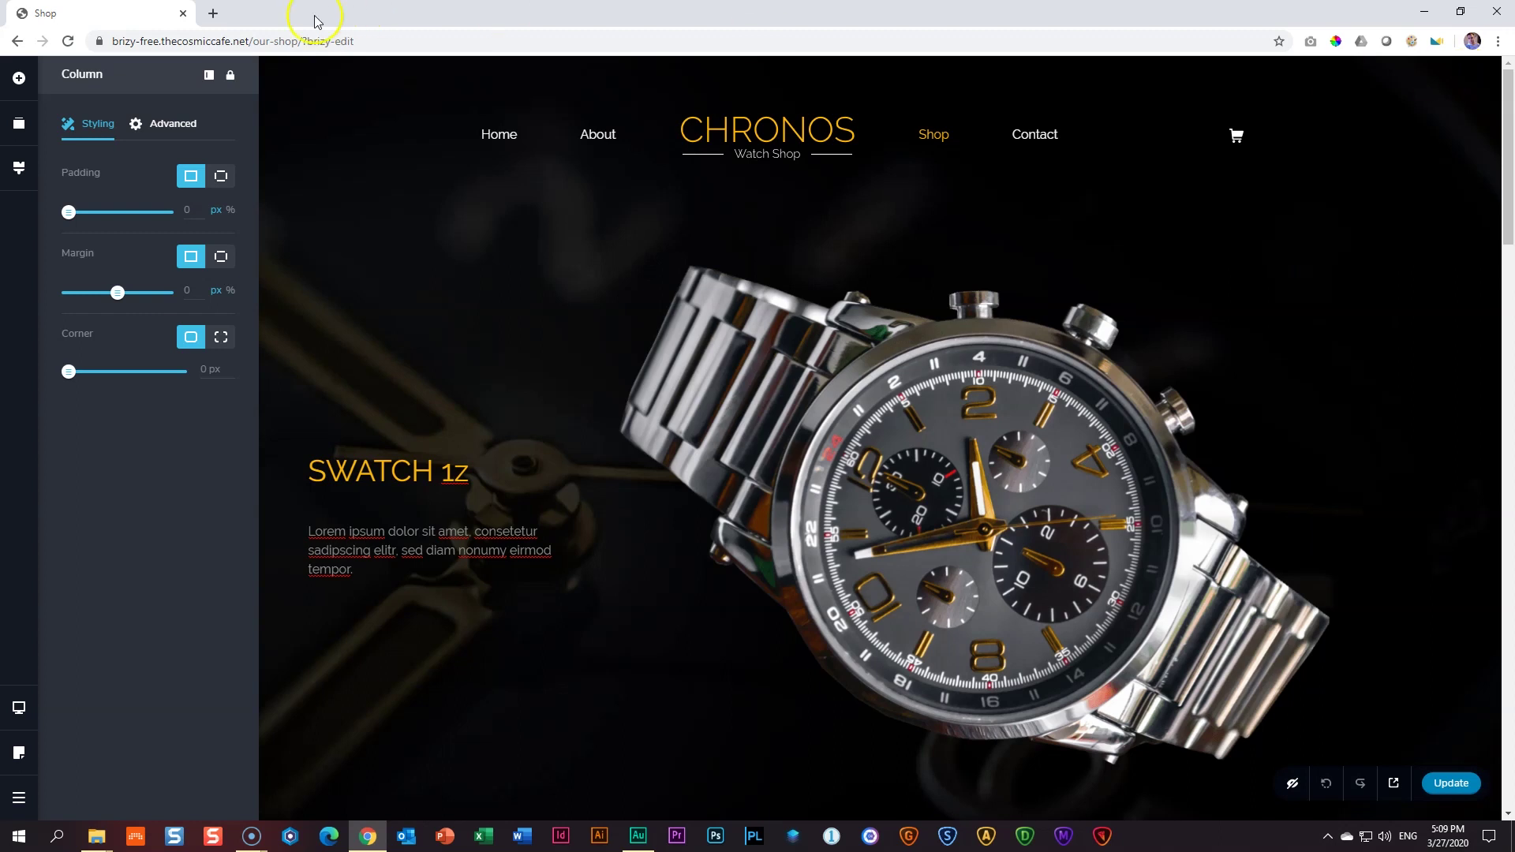
left_click(210, 75)
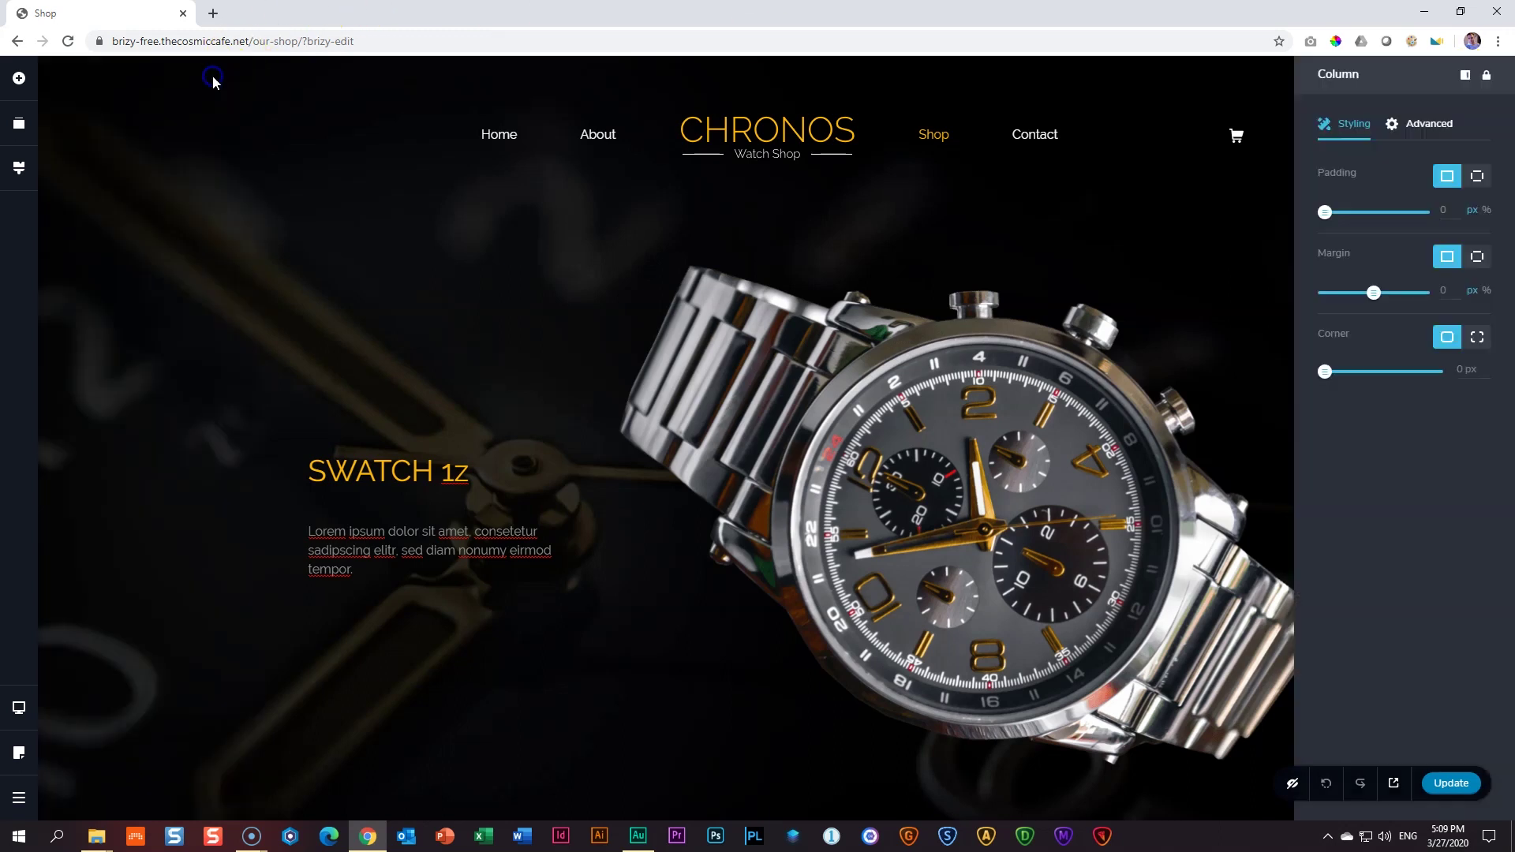
left_click(1247, 110)
left_click(1464, 75)
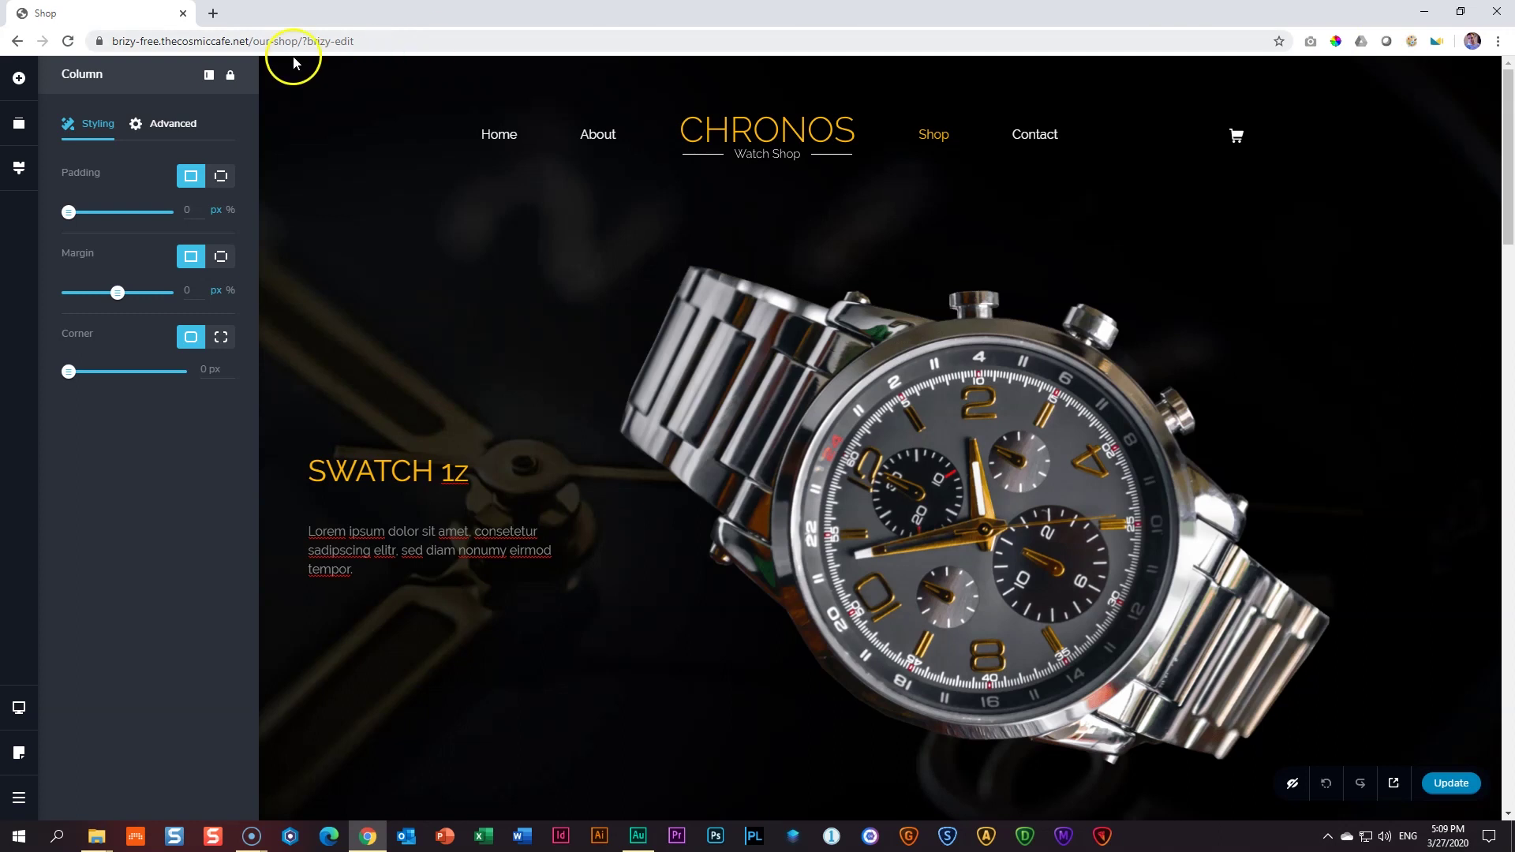
left_click(210, 77)
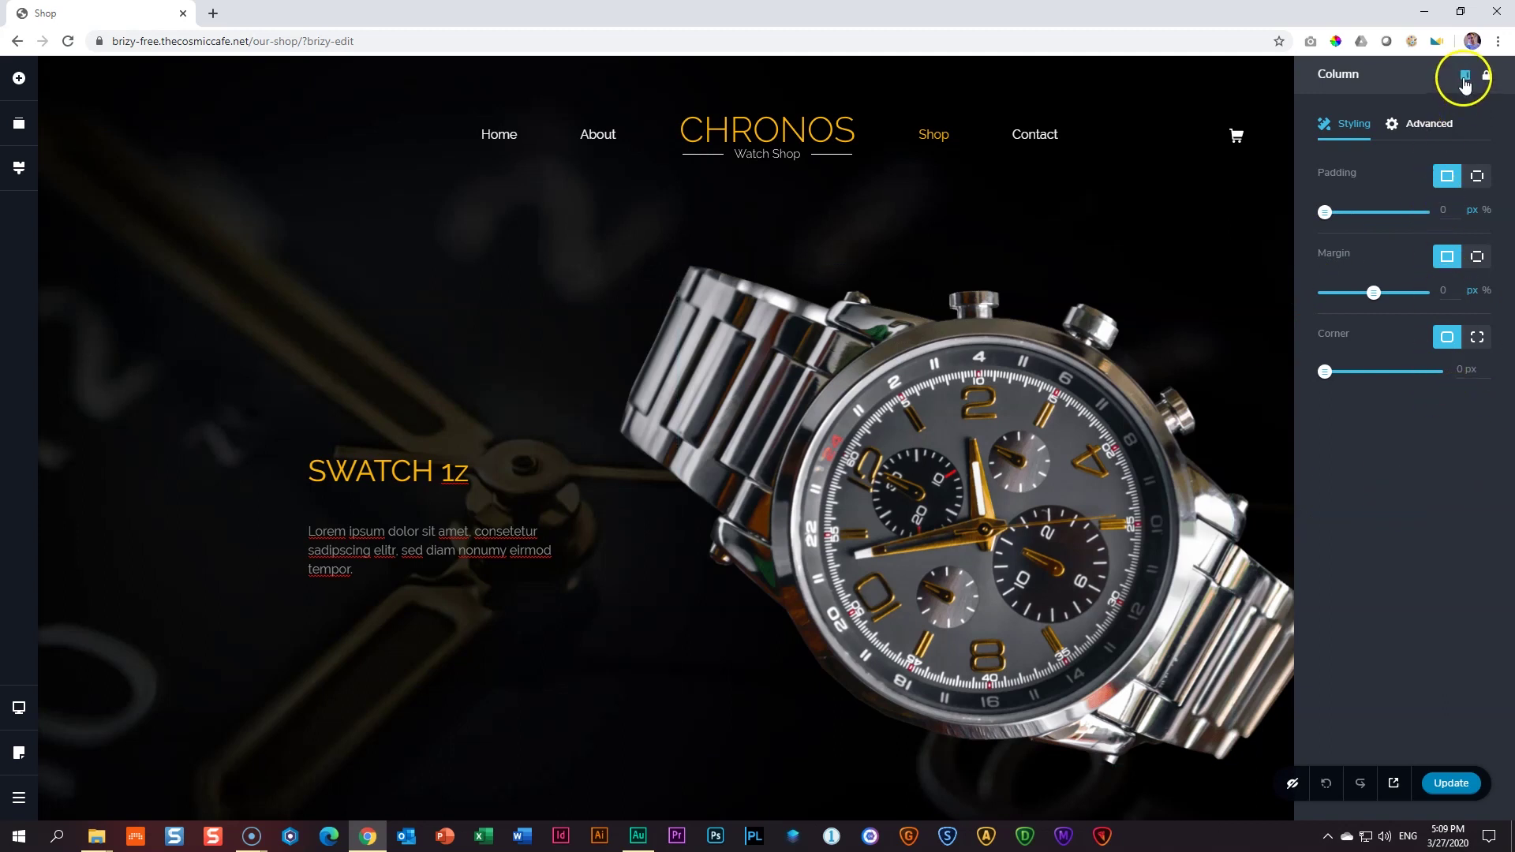
left_click(1464, 76)
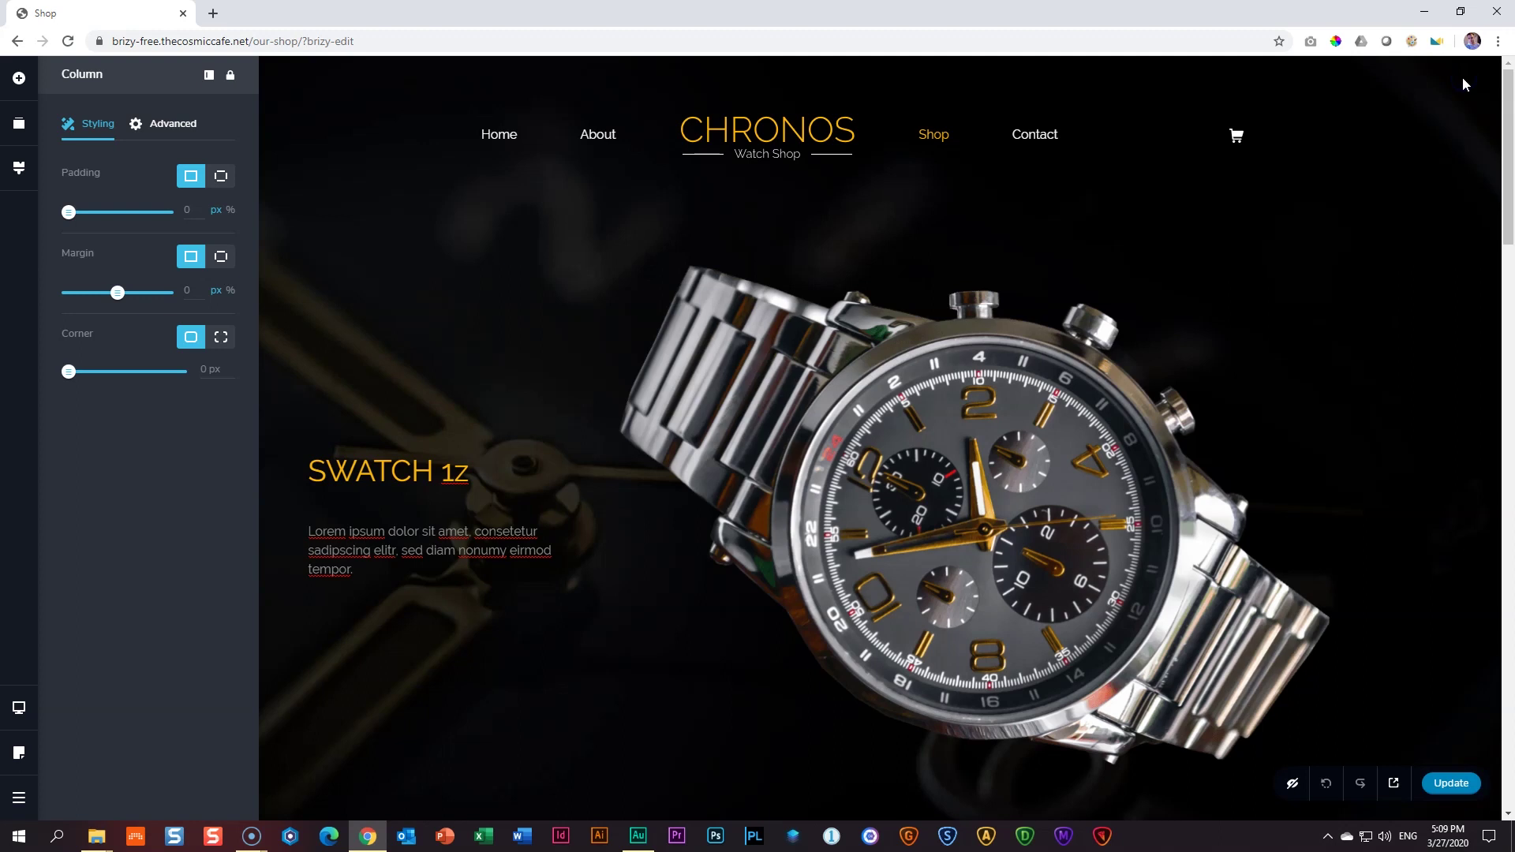
left_click(209, 75)
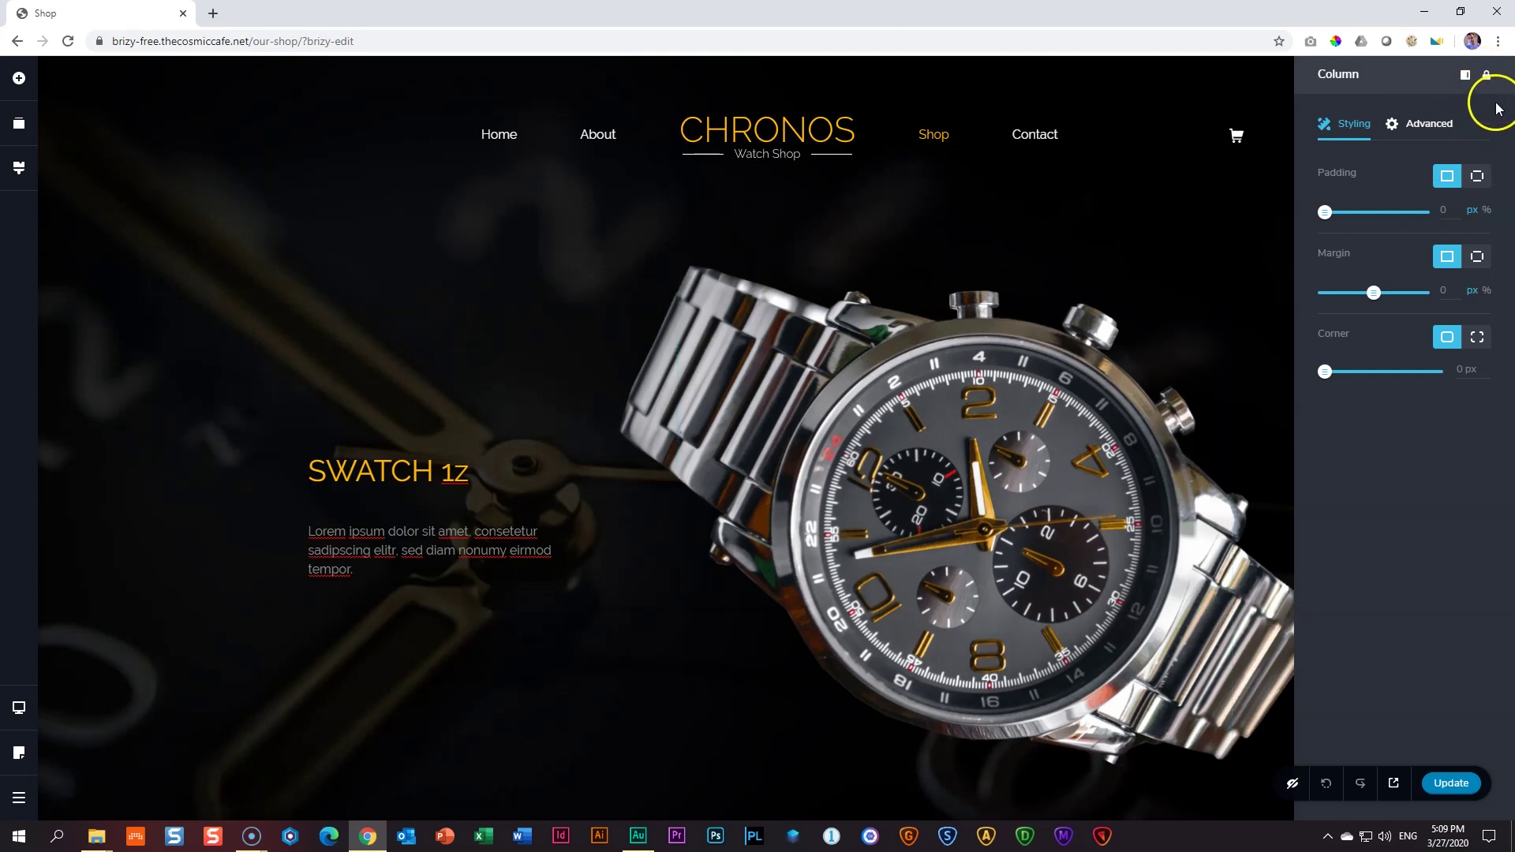
- Unlock the Column panel, then open and lock the SWATCH 1z heading's Text settings
left_click(1488, 77)
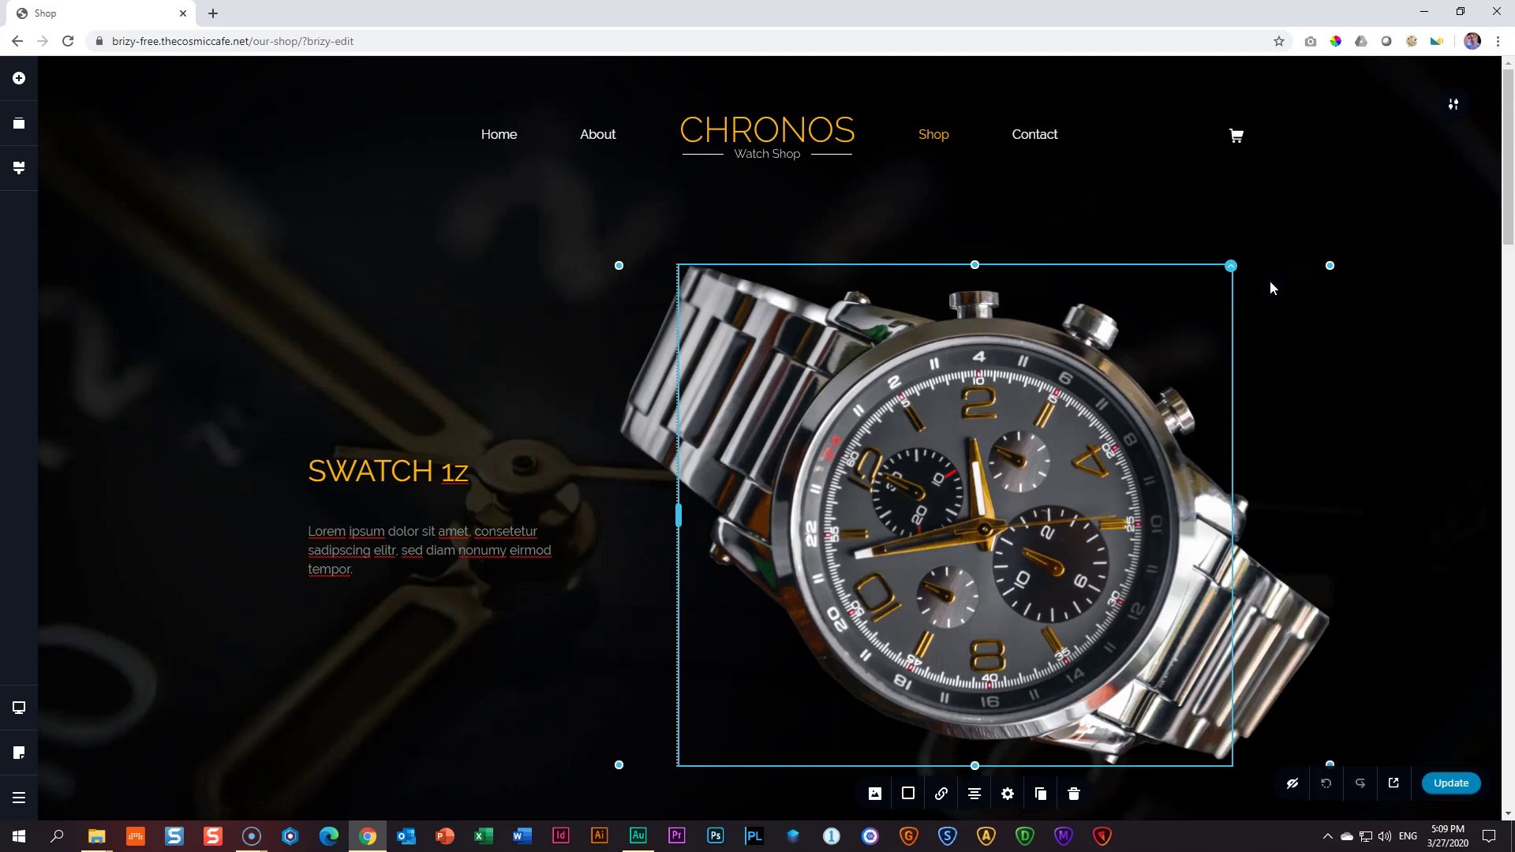
left_click(463, 483)
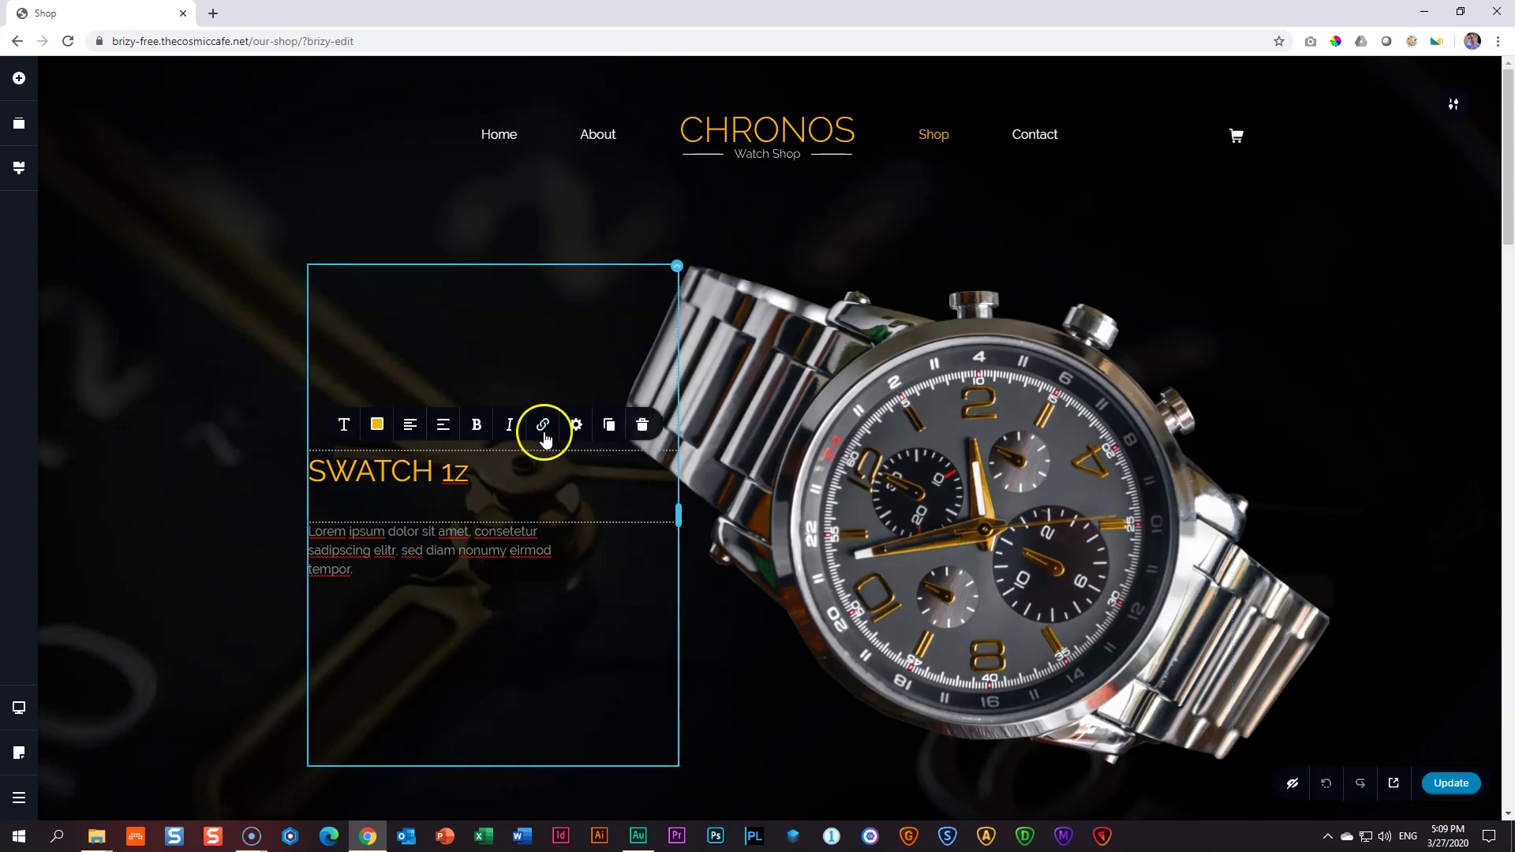
left_click(576, 424)
left_click(553, 378)
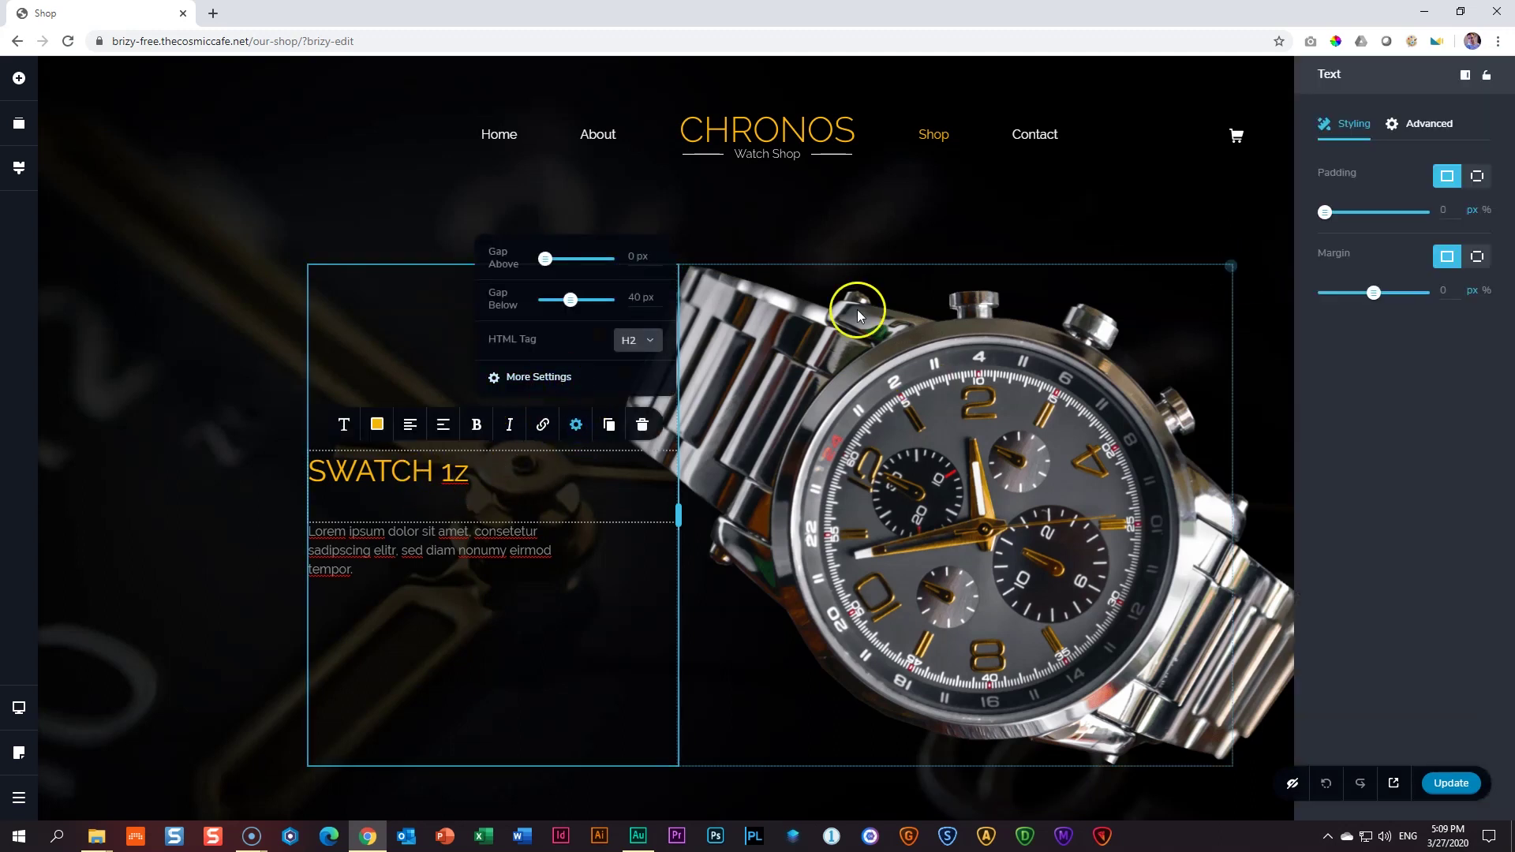
left_click(1486, 75)
- Select the watch image, paragraph and heading while the Text panel stays locked
scroll(1166, 295, "down", 7)
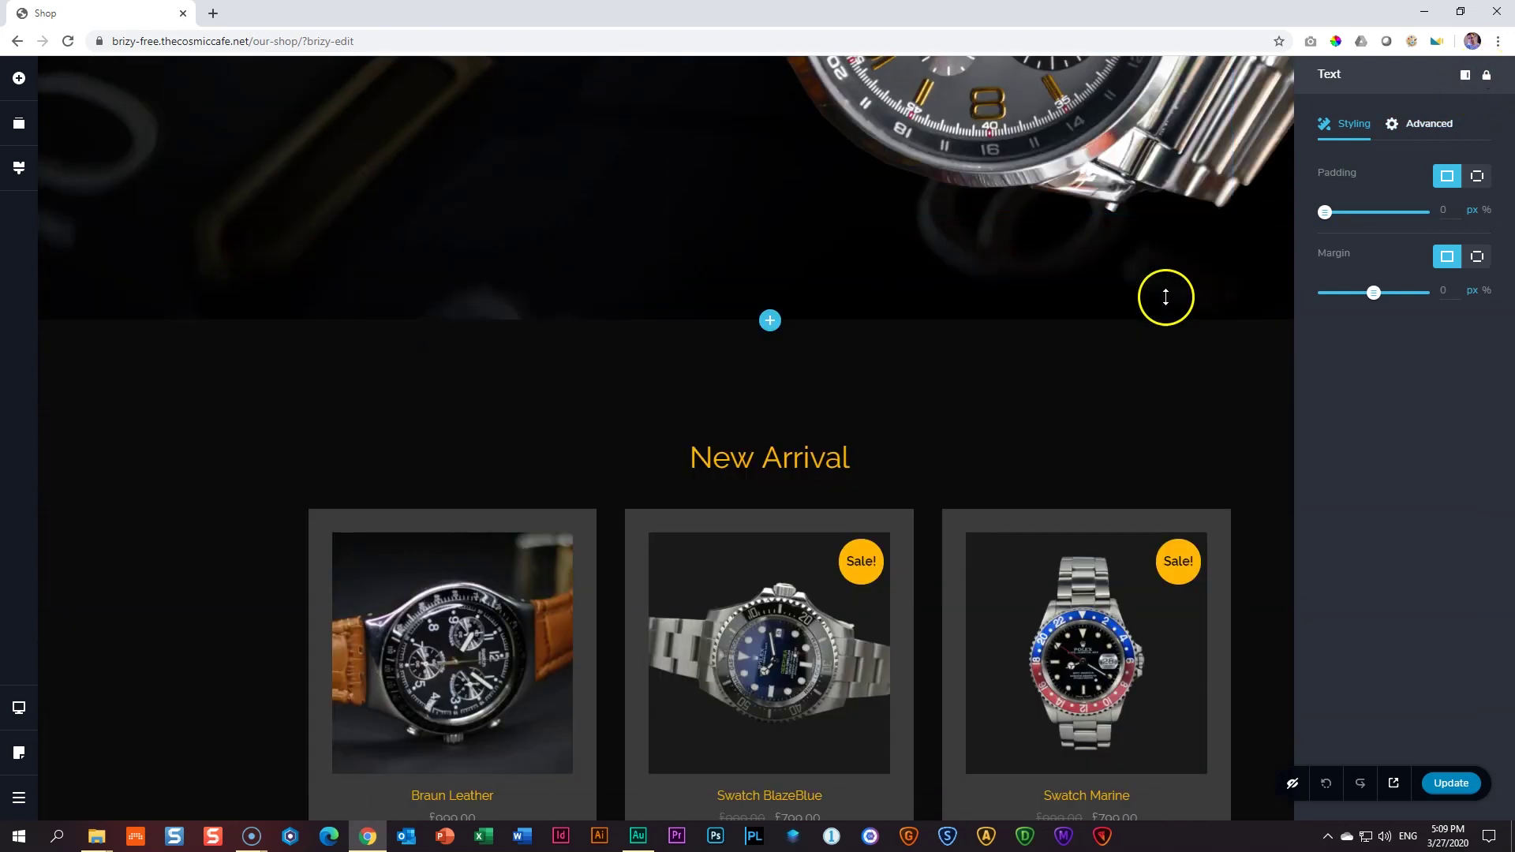
scroll(1163, 298, "up", 8)
left_click(1035, 398)
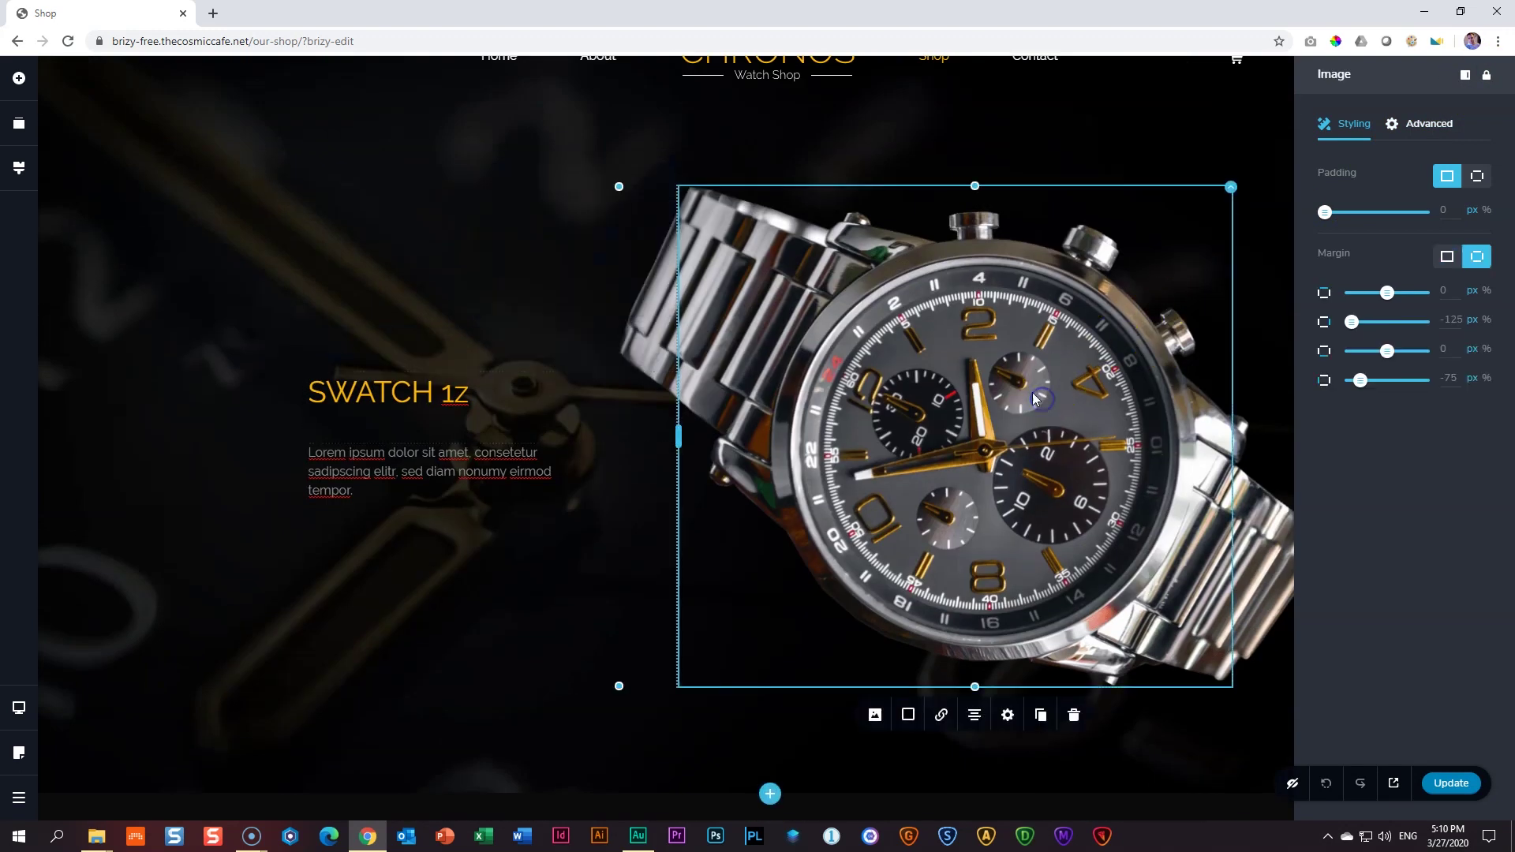
left_click(473, 477)
left_click(418, 385)
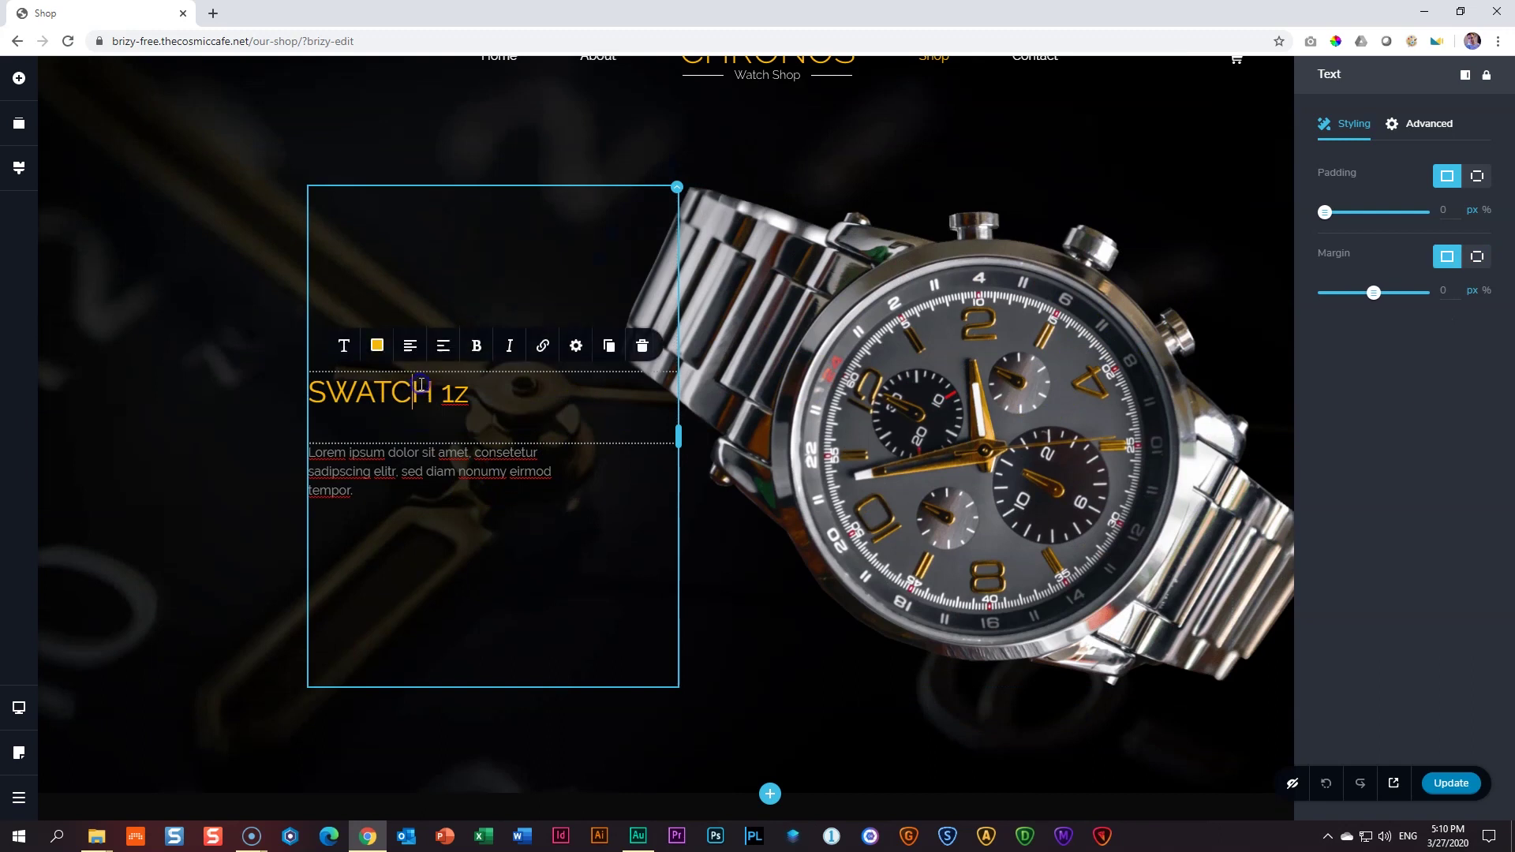
- Dock the Text panel left and back right, unlock it, and select the watch image
left_click(1465, 75)
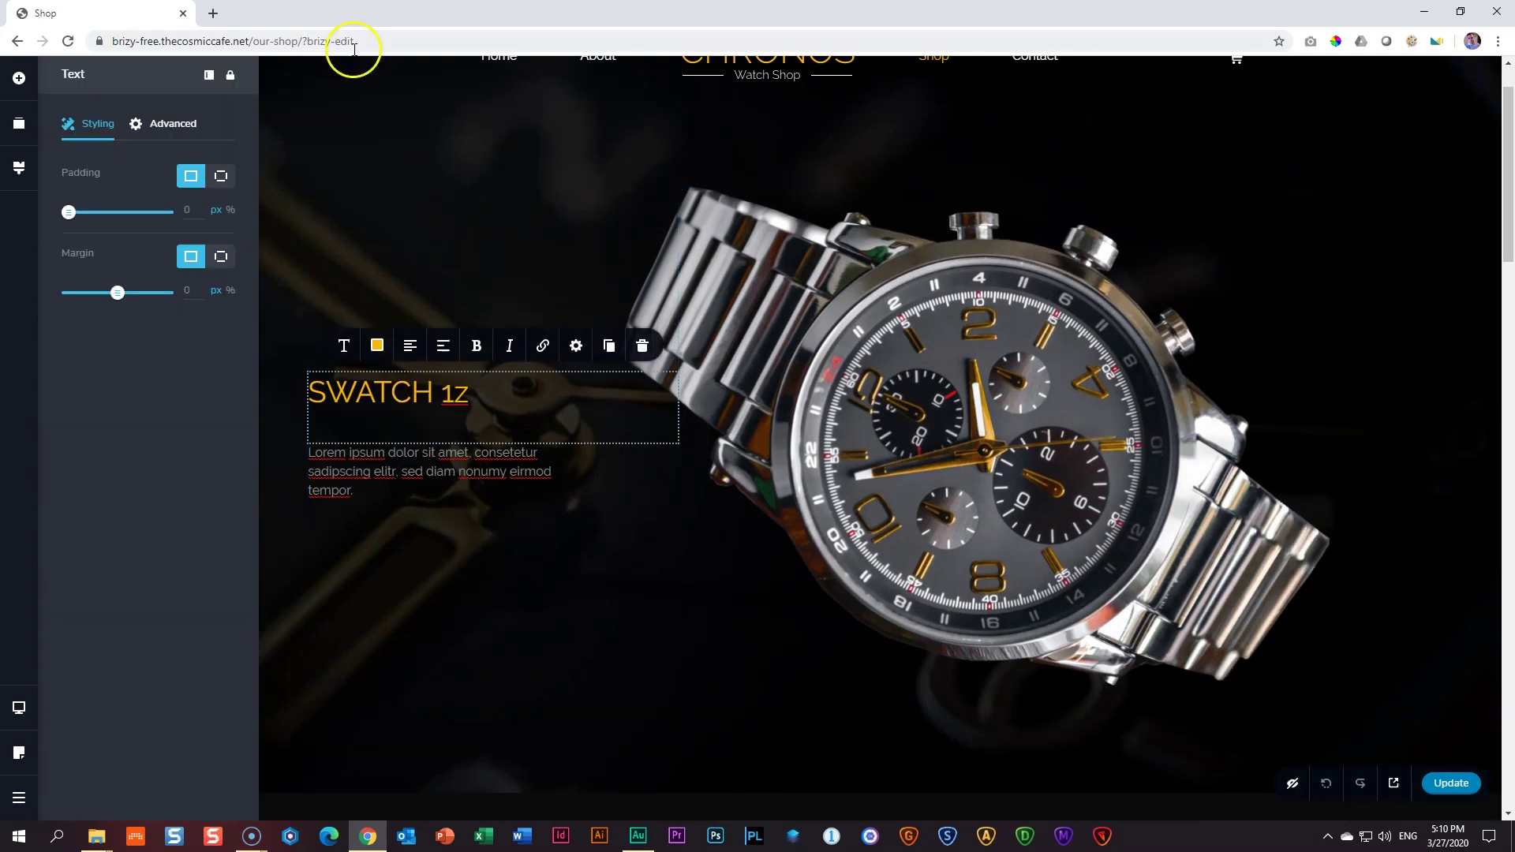
left_click(209, 75)
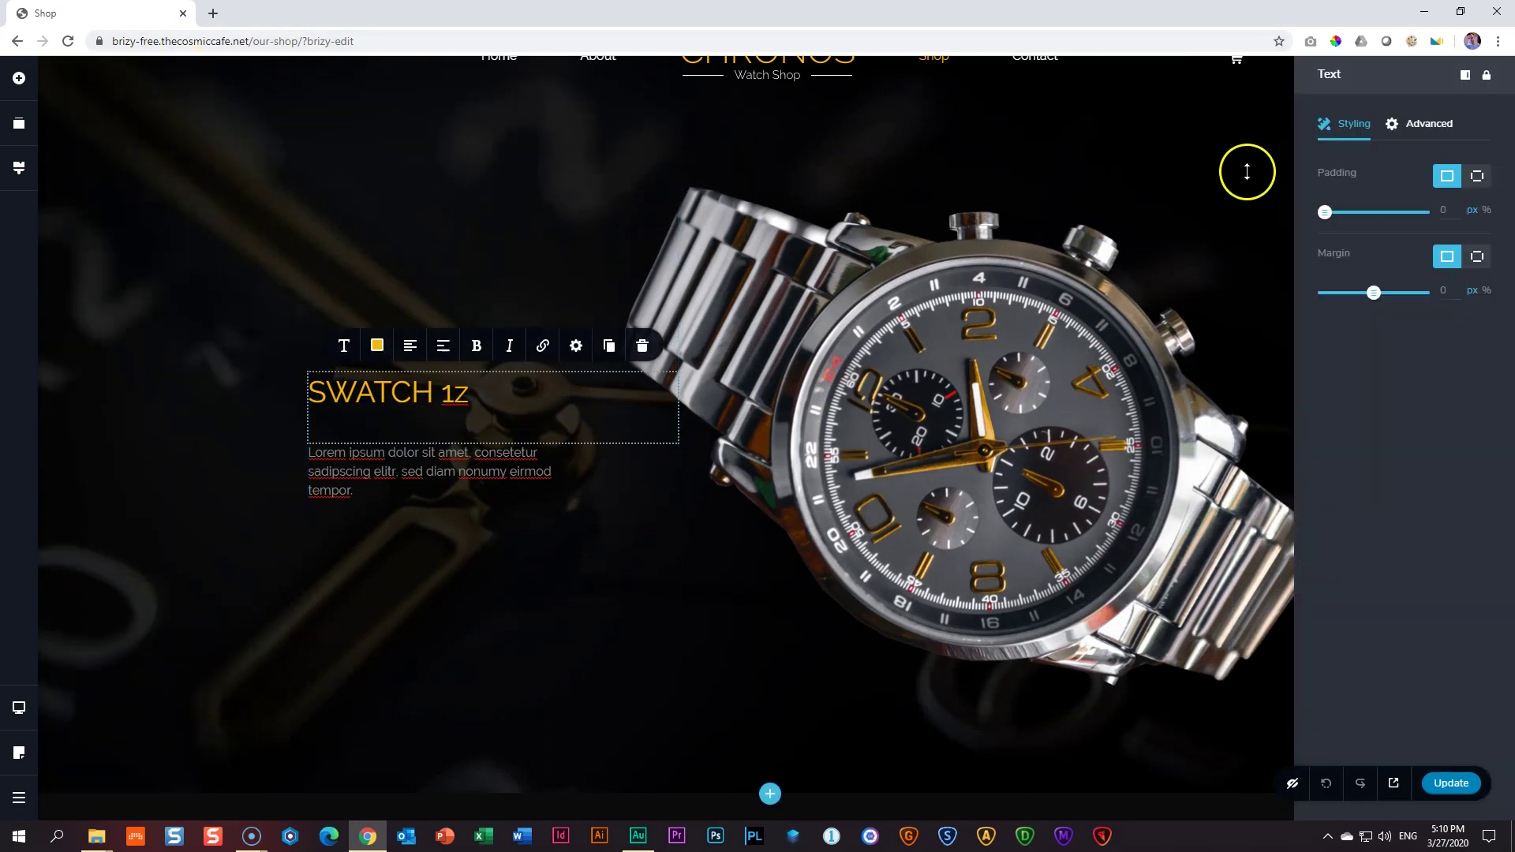
left_click(1487, 79)
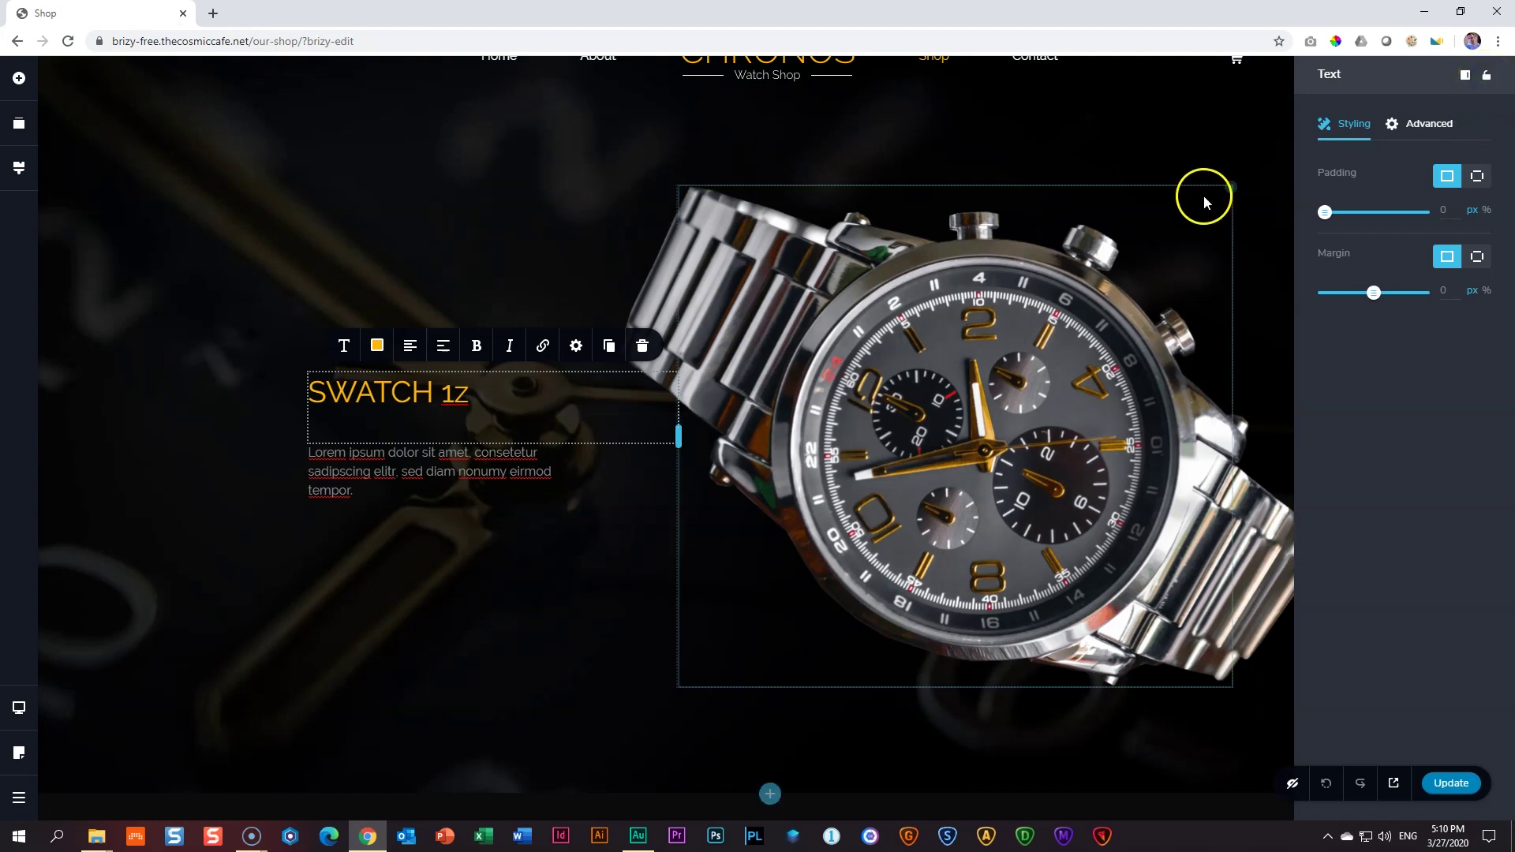
left_click(1276, 235)
scroll(1275, 235, "down", 2)
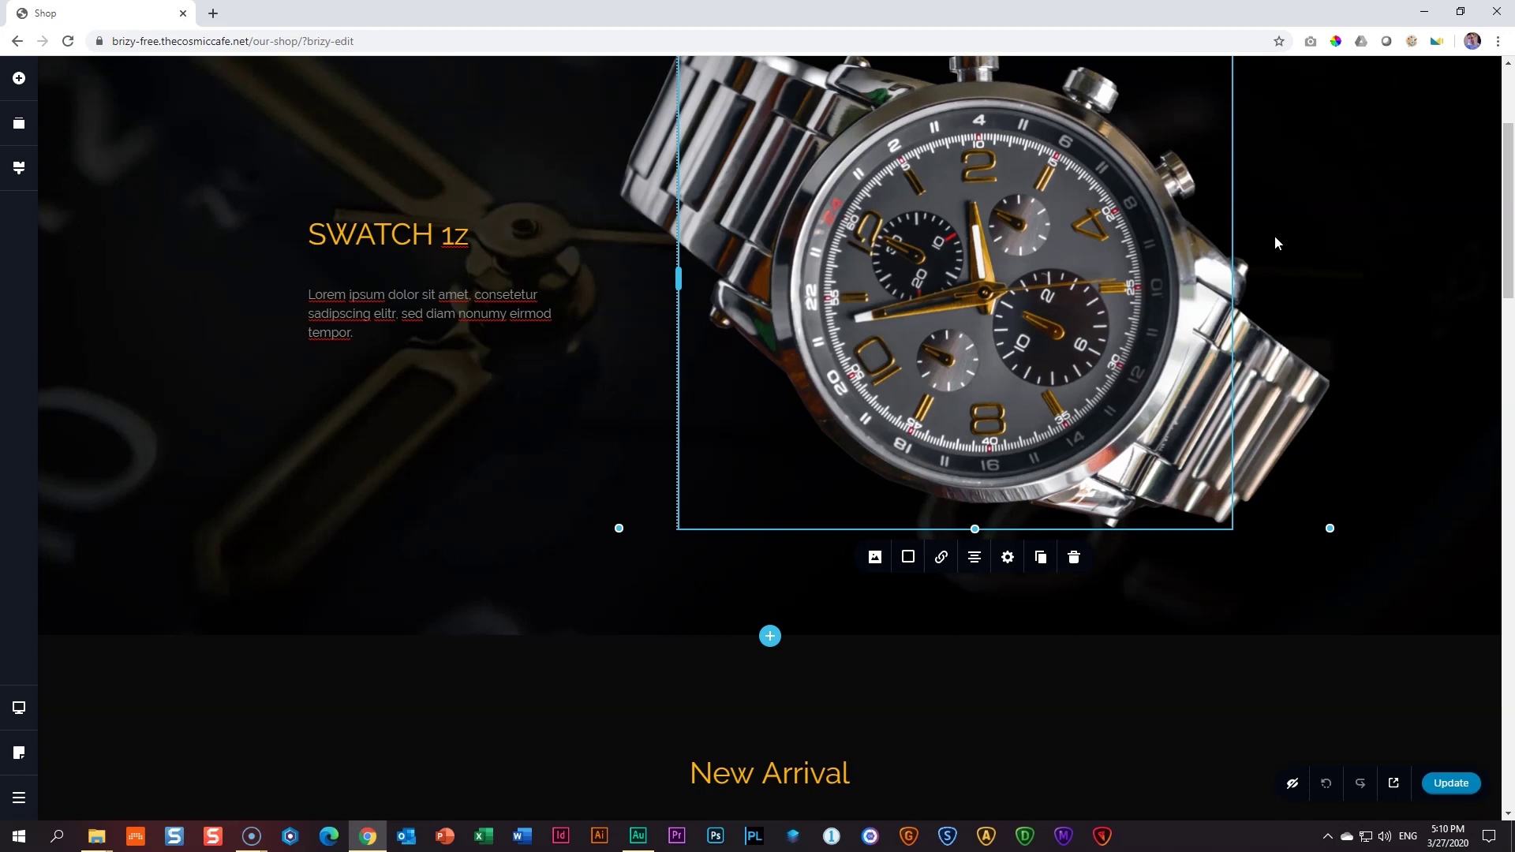
- Switch to Tablet view and dock the More Settings panel left, then back right
left_click(20, 710)
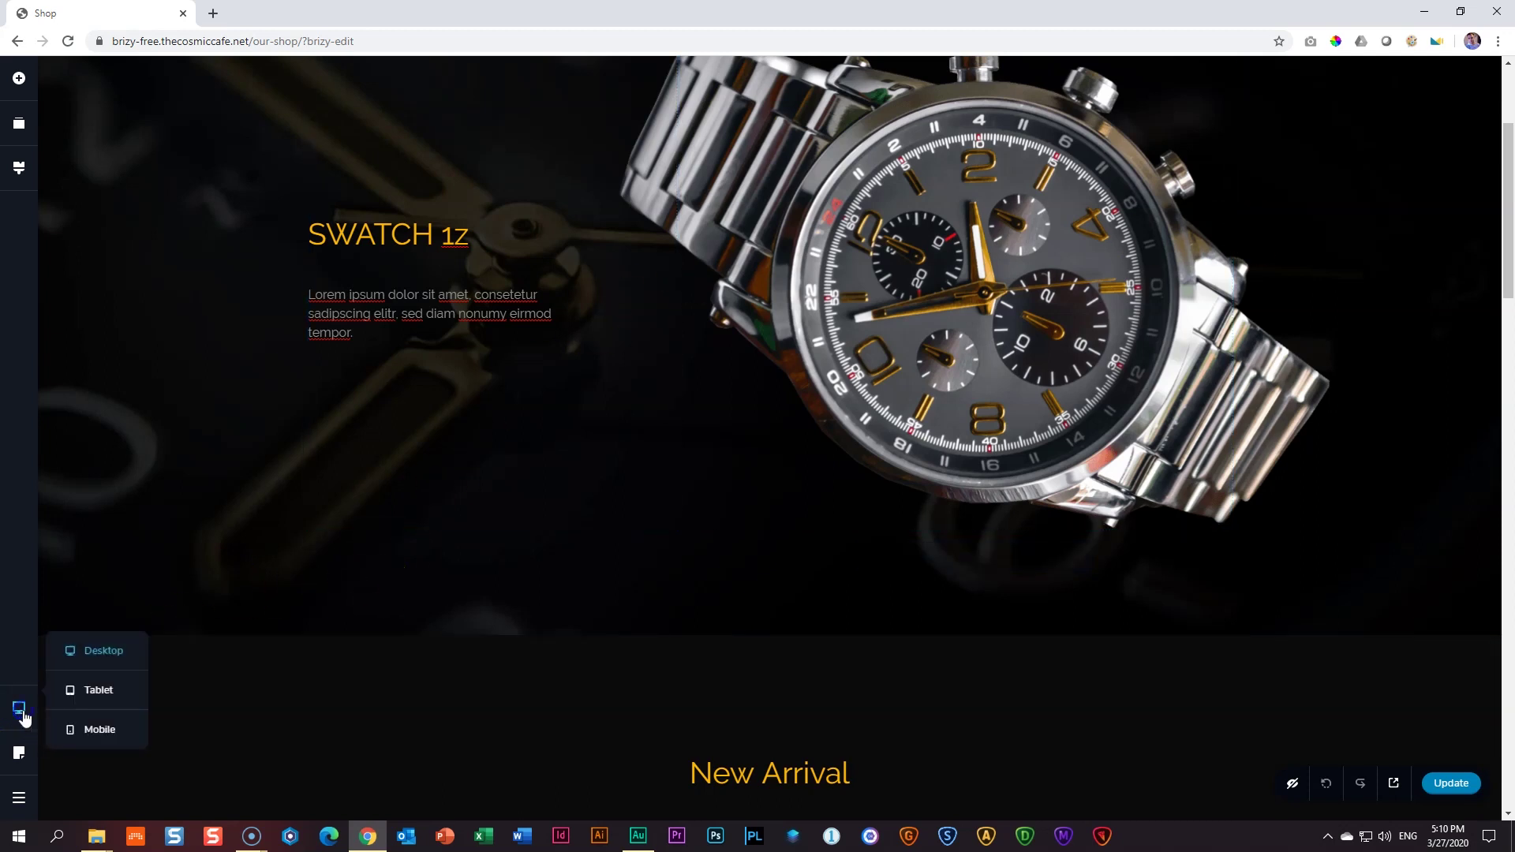
left_click(98, 700)
left_click(97, 694)
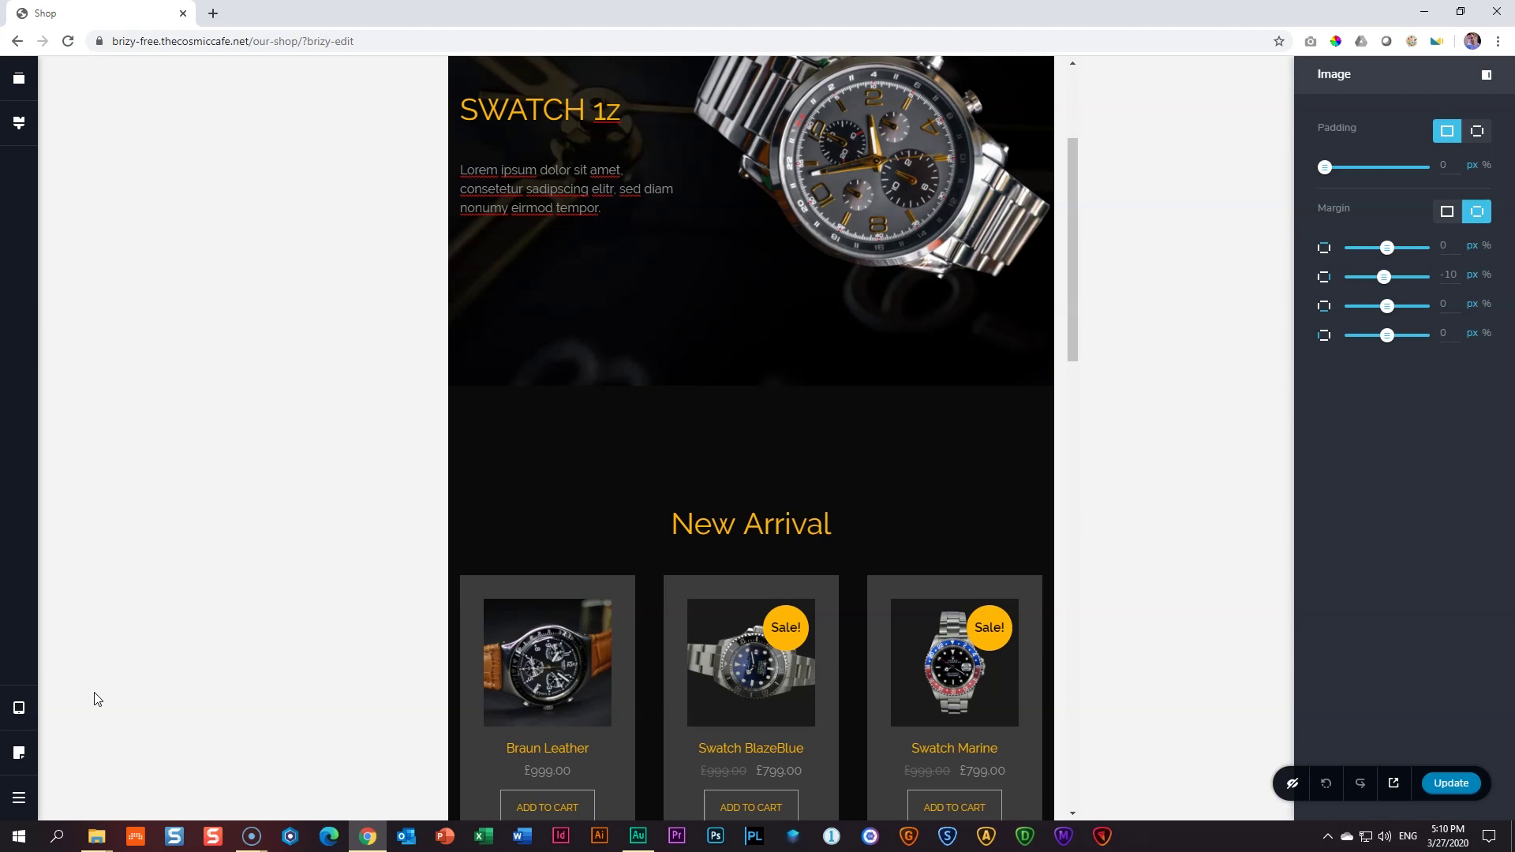
left_click(1486, 74)
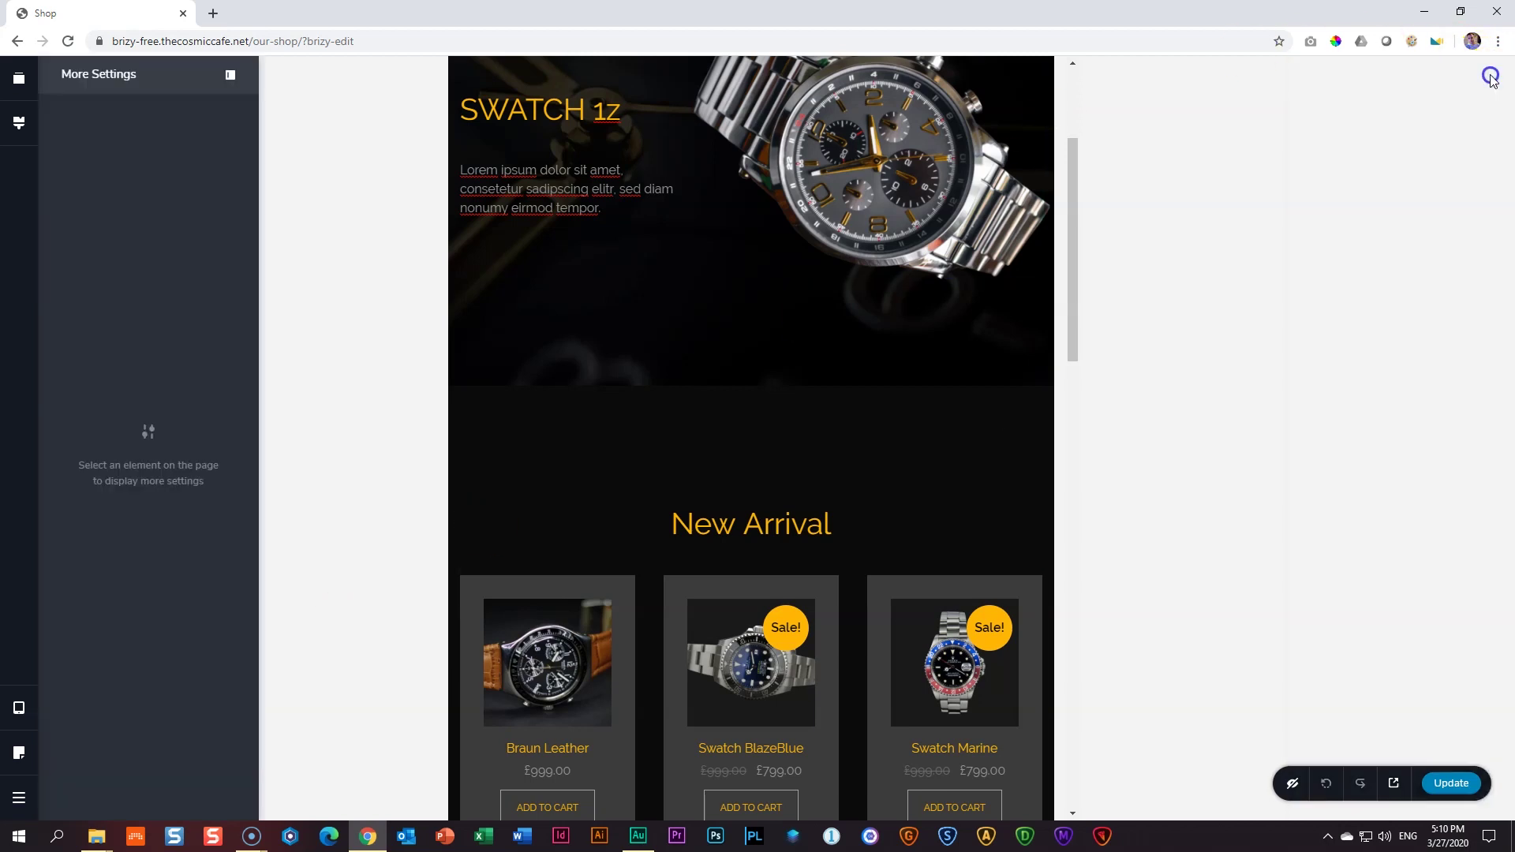
left_click(229, 74)
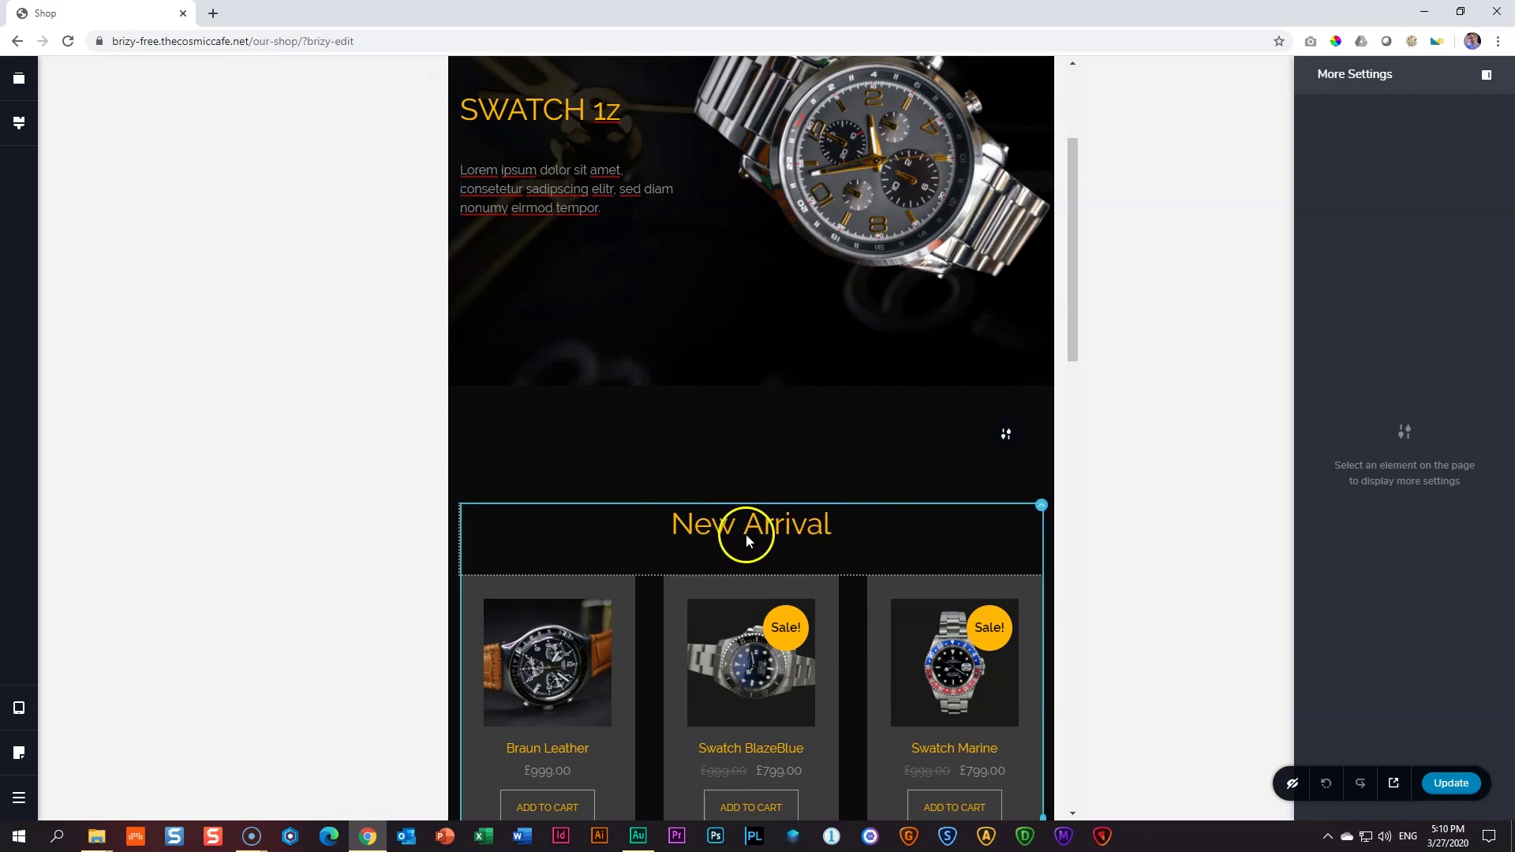
- Open the SWATCH 1z heading's Text settings in Tablet view and dock the panel left, then right
scroll(758, 513, "up", 3)
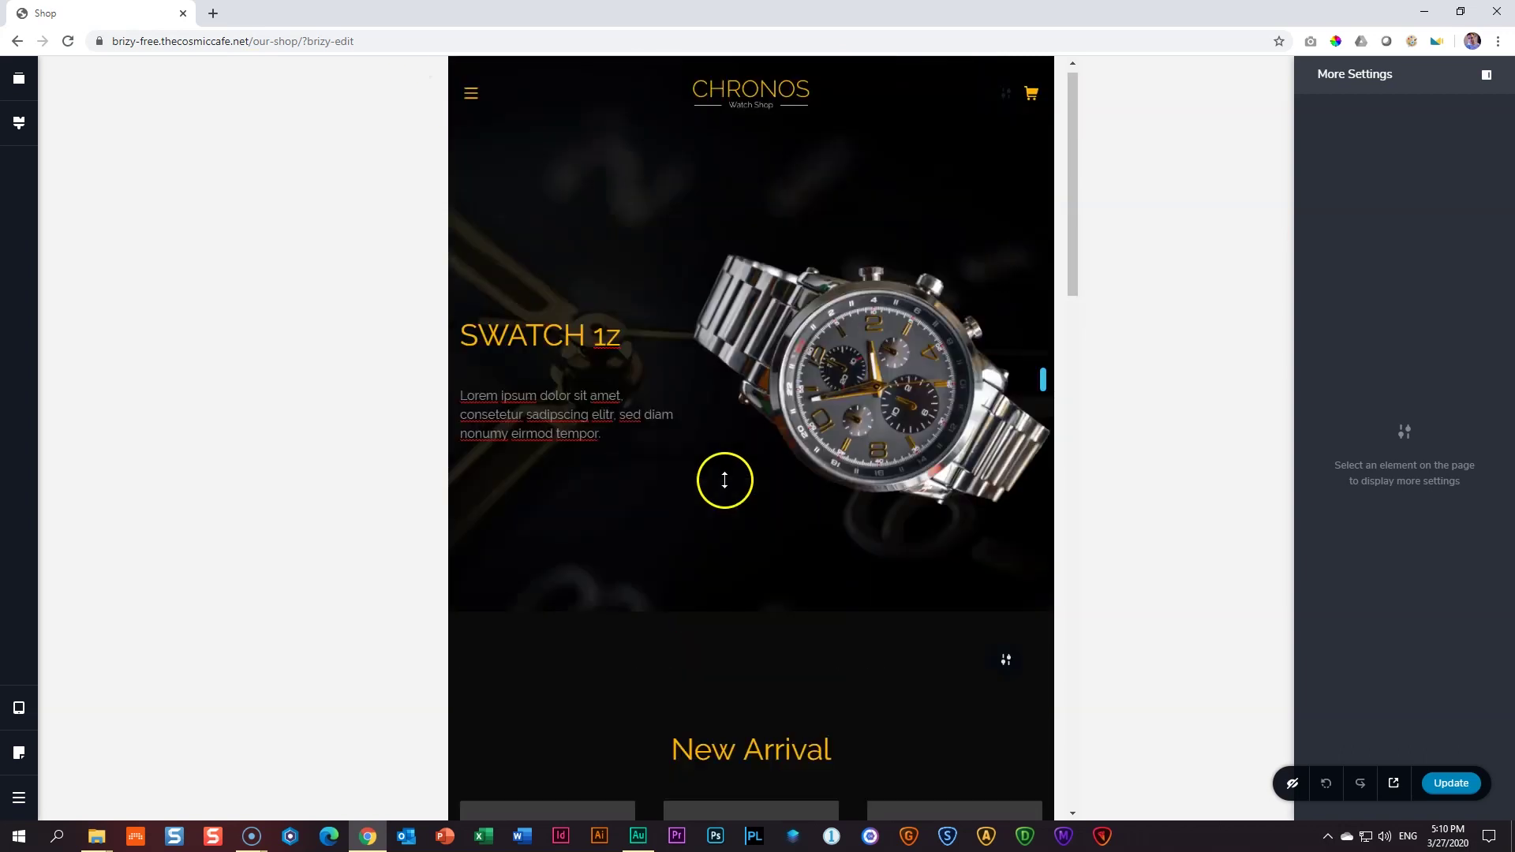
left_click(584, 349)
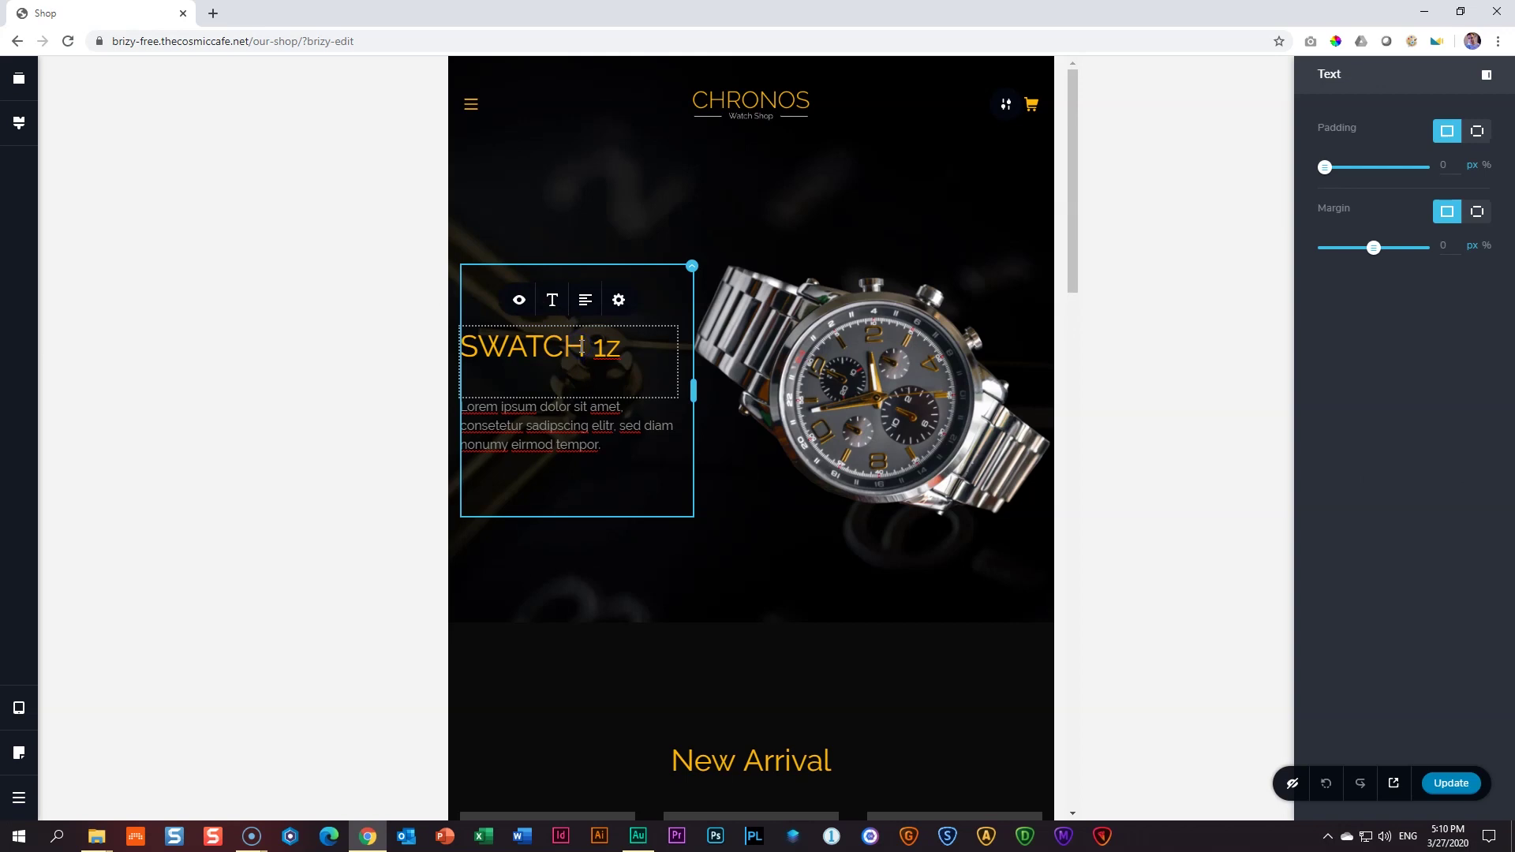
left_click(619, 303)
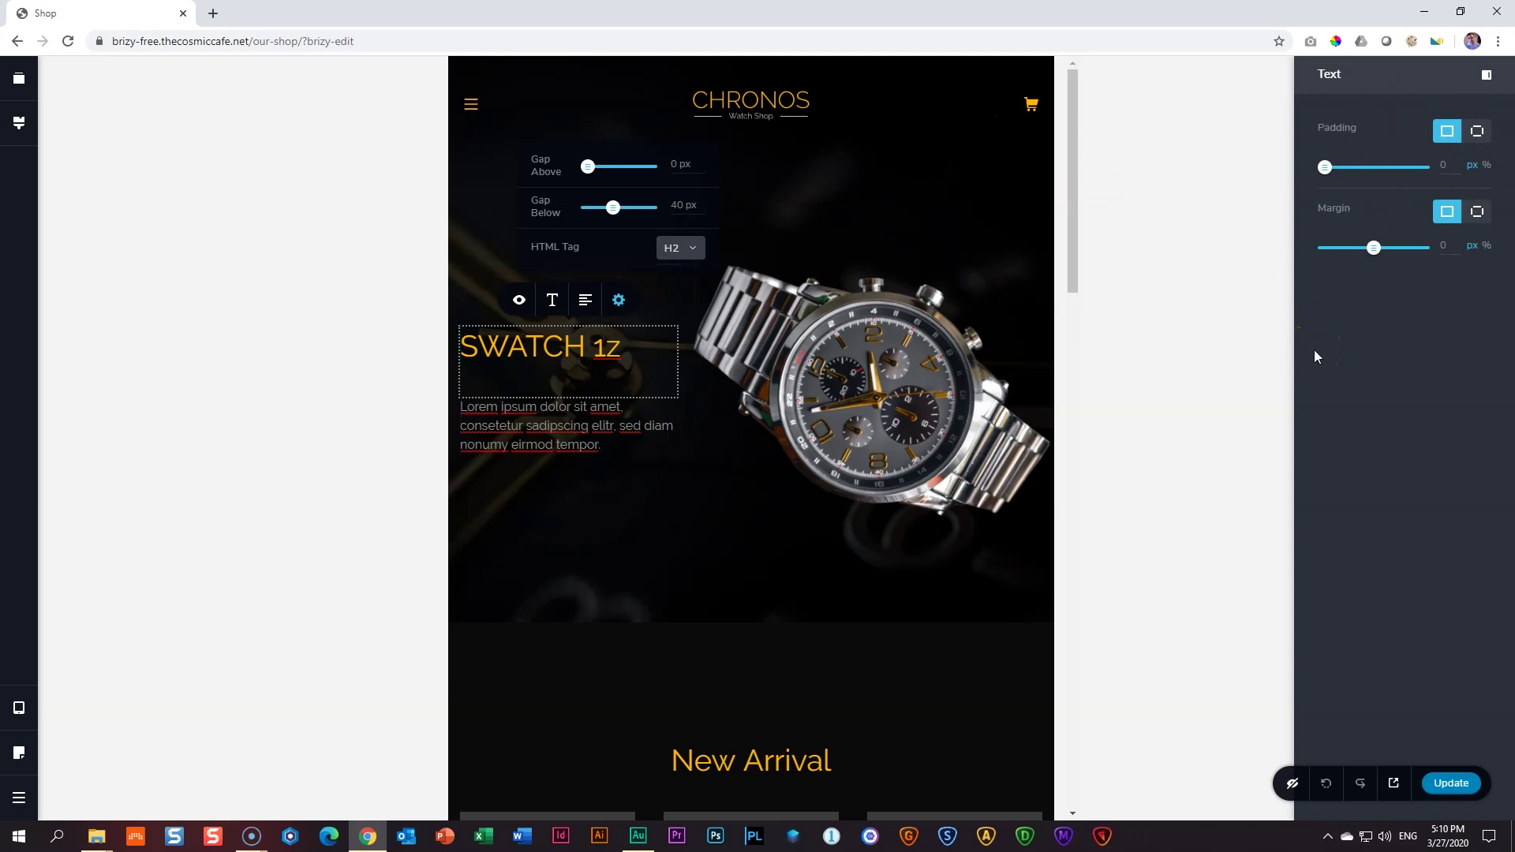
left_click(1487, 75)
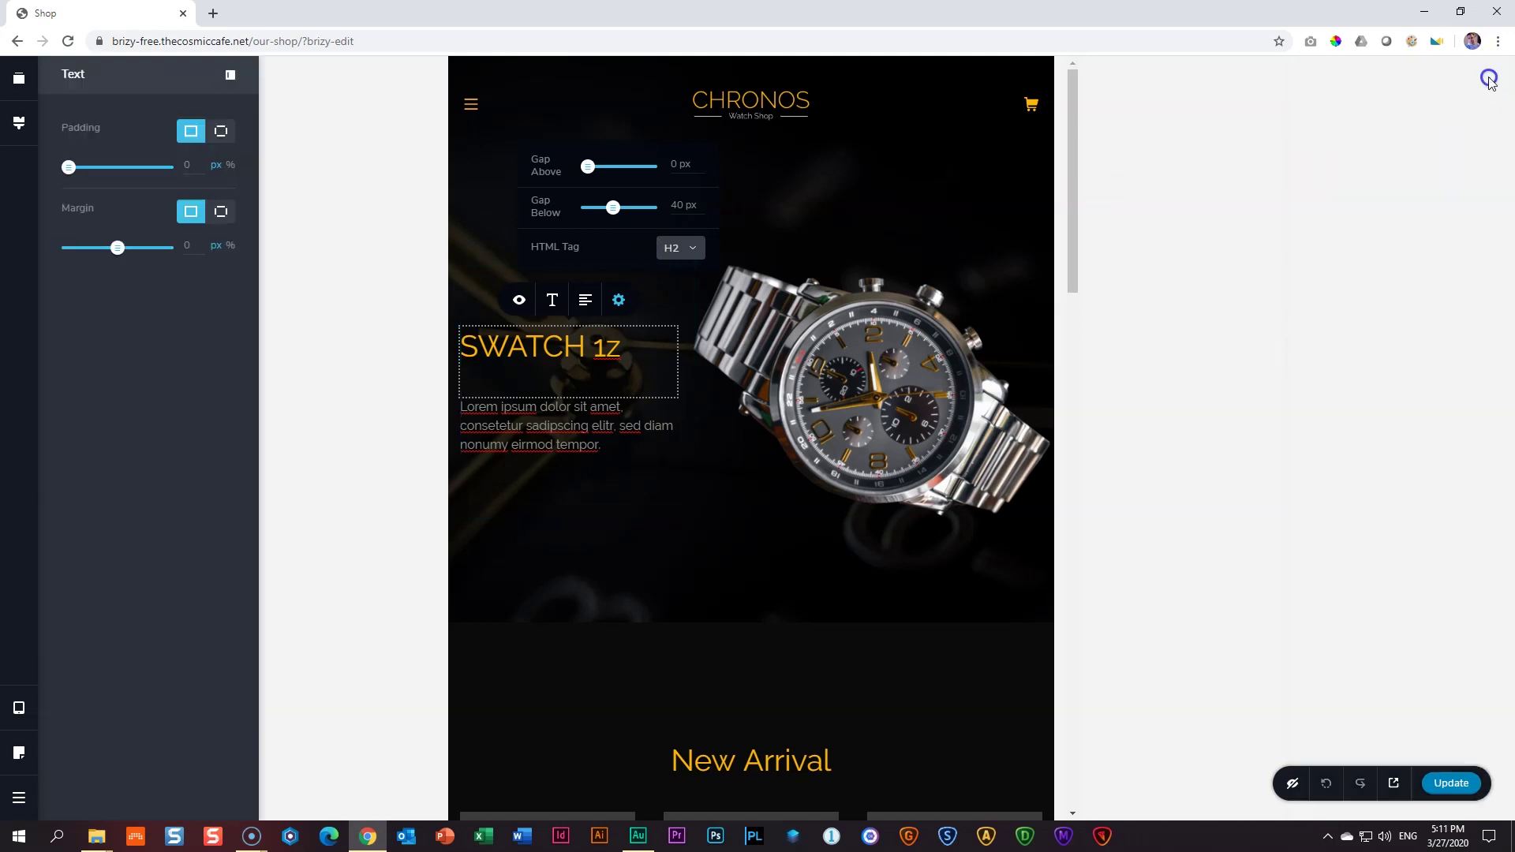
left_click(232, 78)
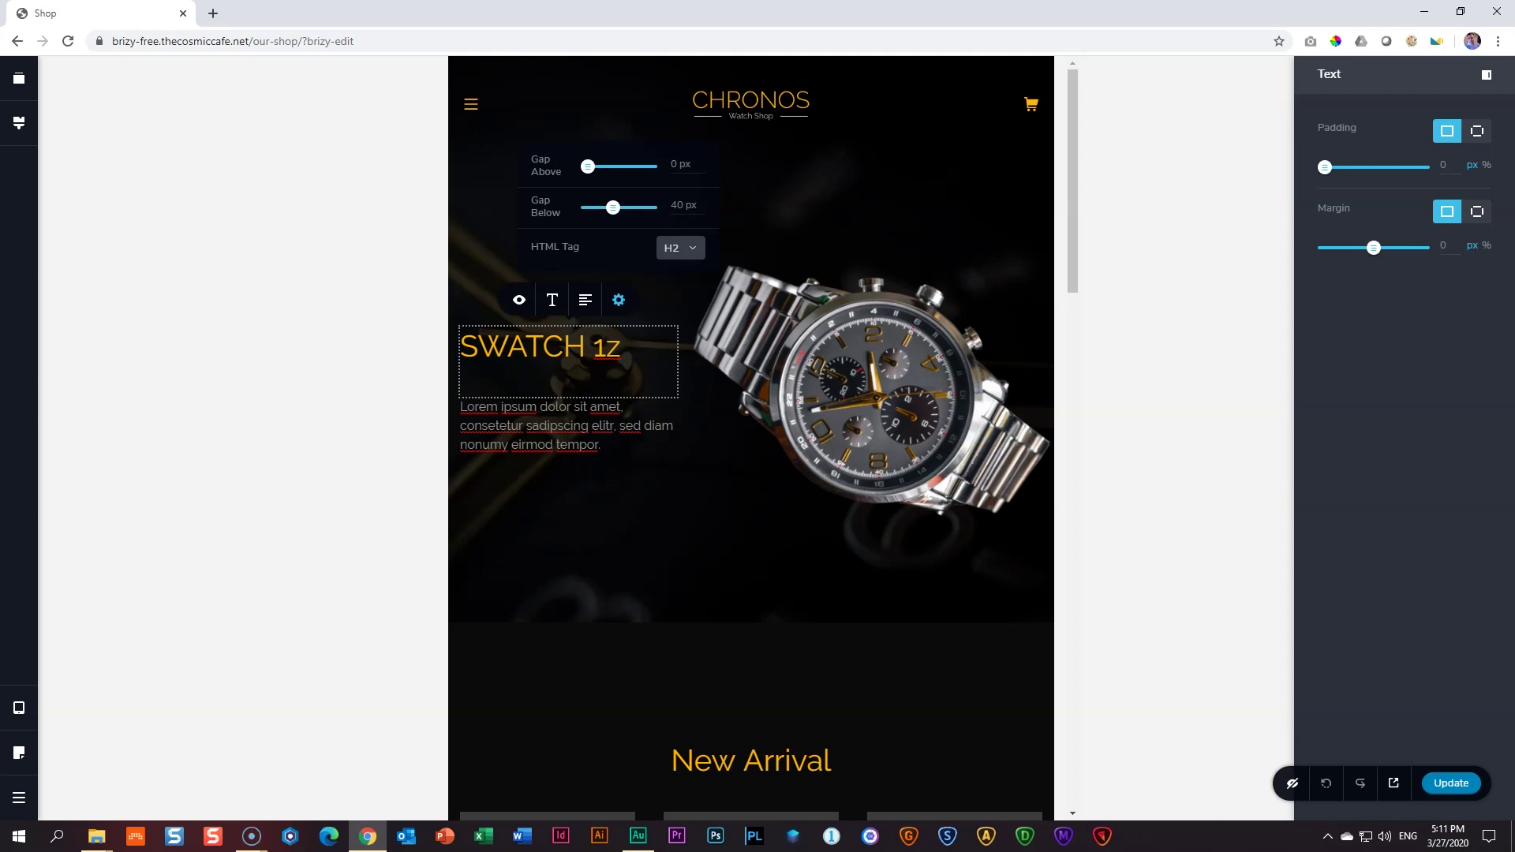
left_click(17, 711)
- Preview Mobile view and open the SWATCH 1z heading column's settings
left_click(103, 732)
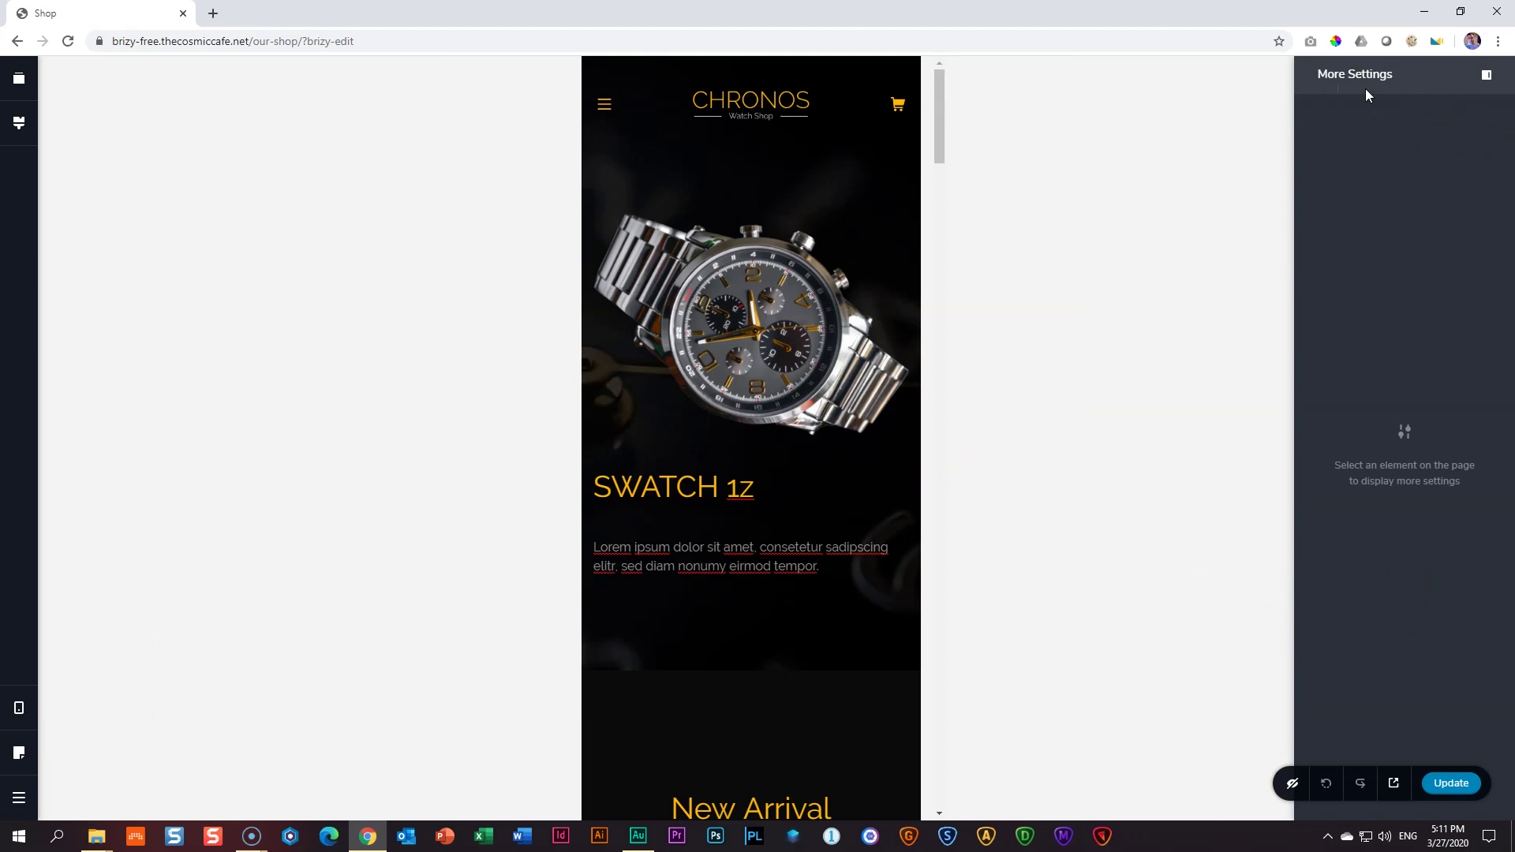
left_click(775, 159)
left_click(689, 489)
left_click(883, 494)
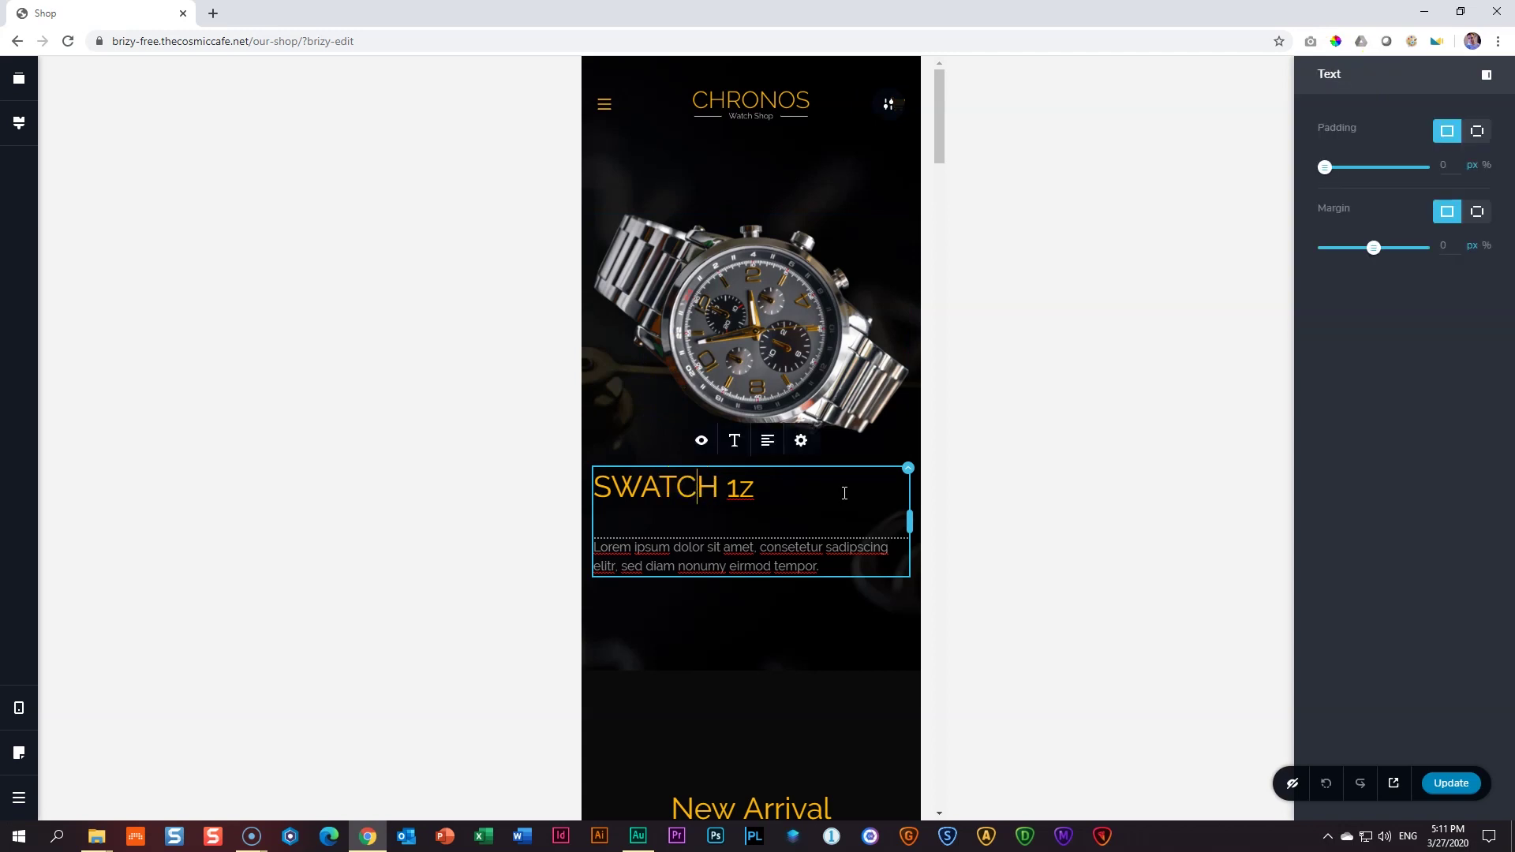
left_click(151, 562)
- Return to Tablet view and set the watch image column's margin to per-side values
left_click(17, 709)
left_click(85, 692)
left_click(999, 341)
left_click(931, 325)
left_click(1039, 274)
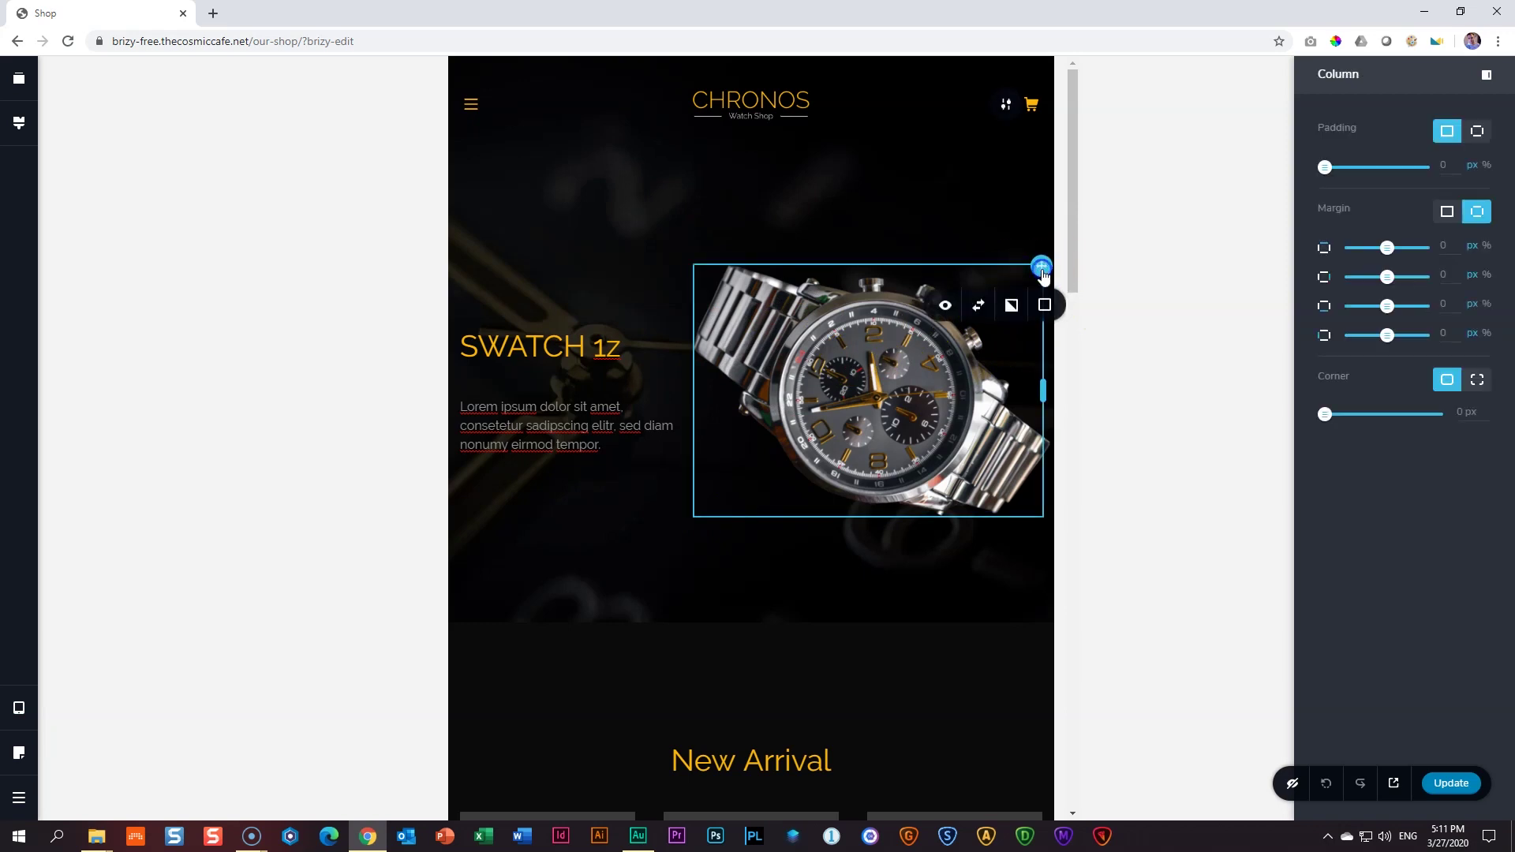
left_click(1474, 211)
- Select the left text column, the SWATCH 1z heading and the watch image in turn
left_click(498, 303)
left_click(568, 352)
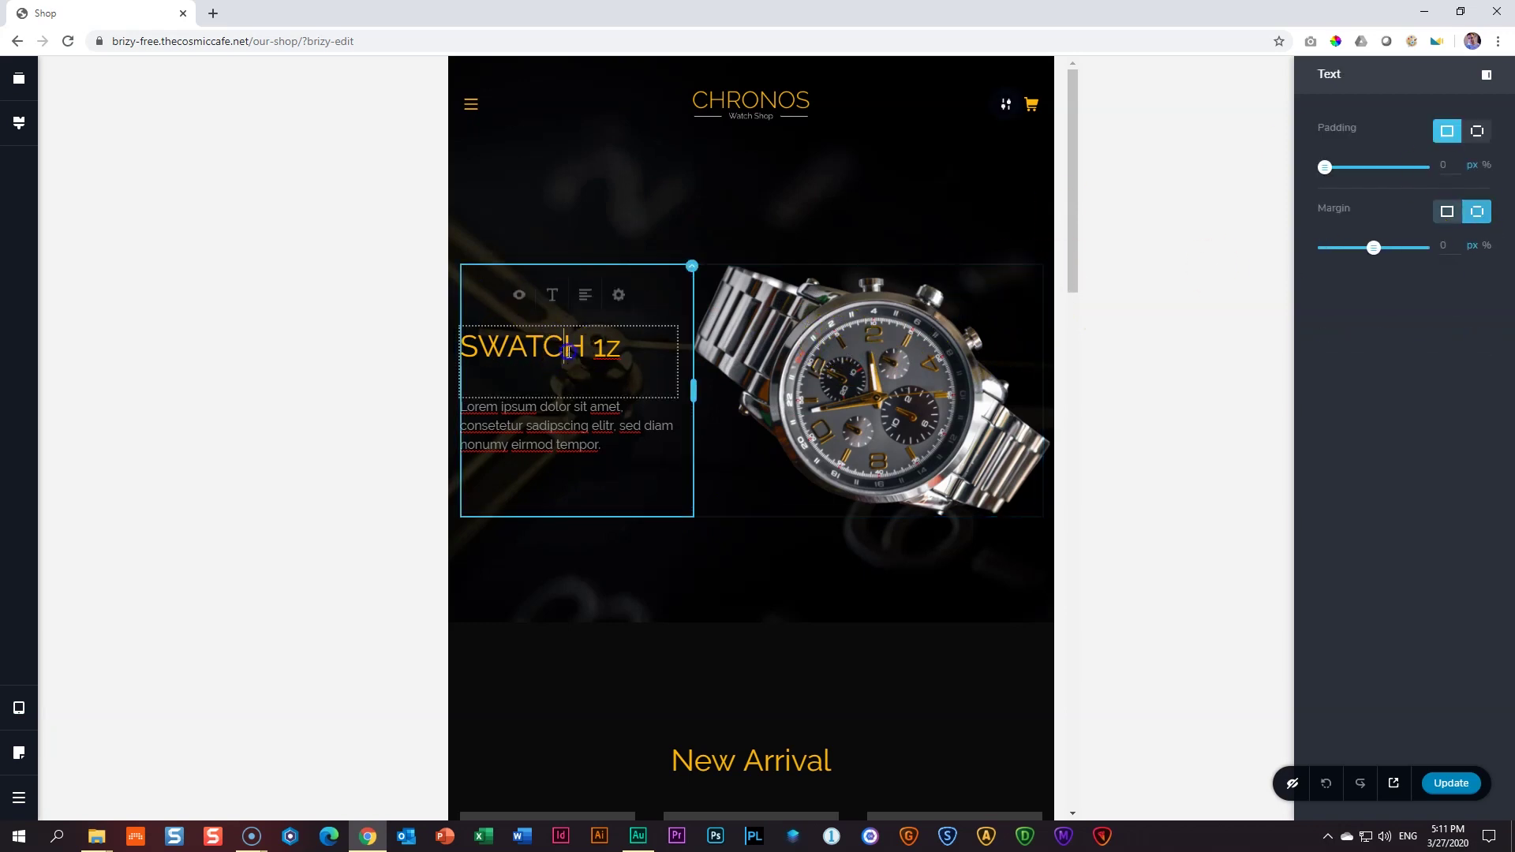
left_click(692, 266)
left_click(566, 426)
left_click(558, 355)
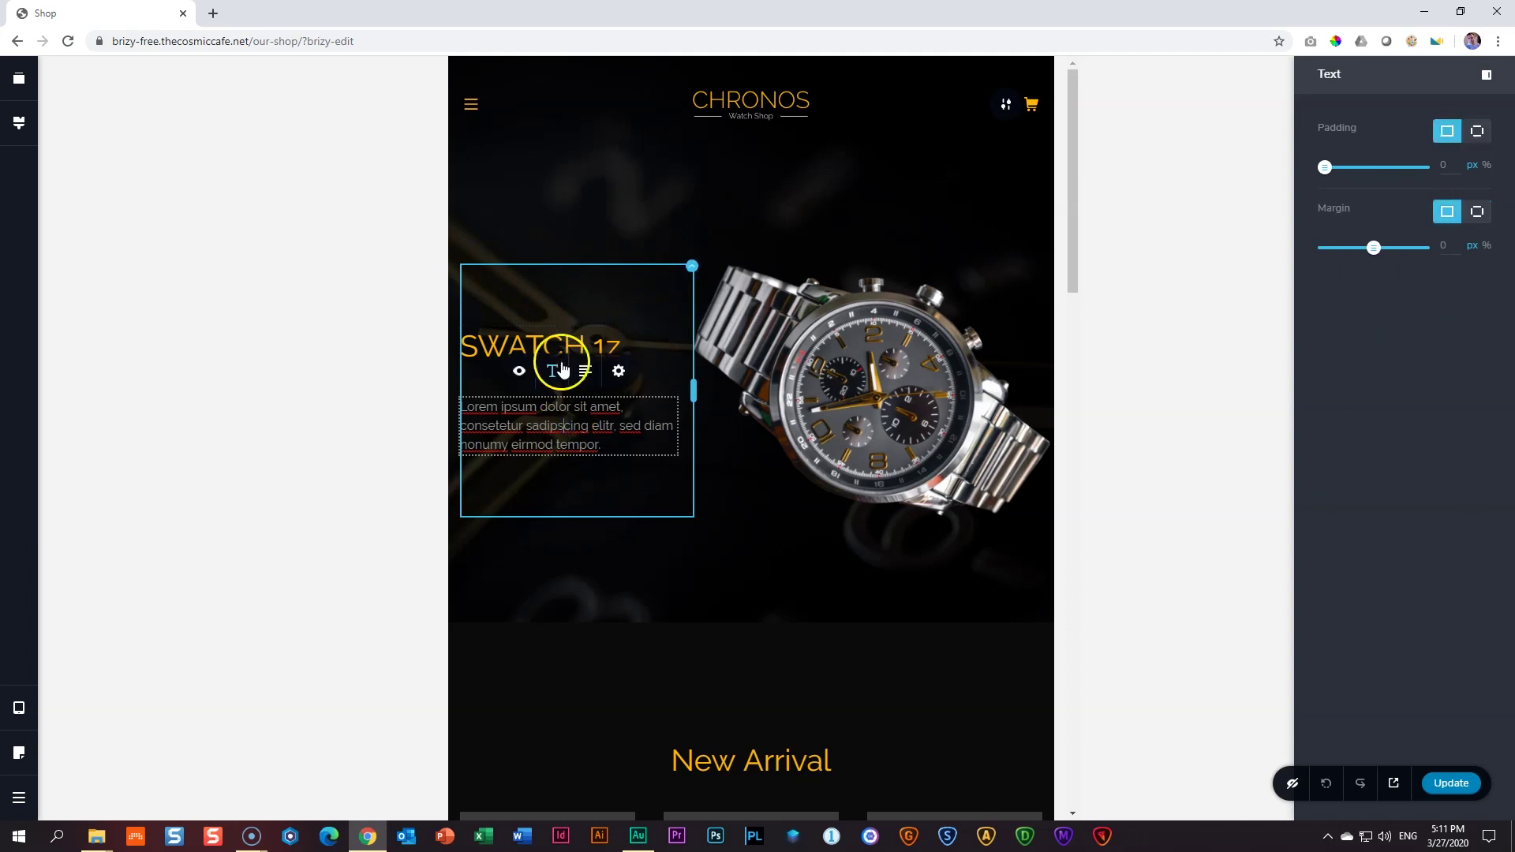
left_click(541, 328)
left_click(807, 347)
- Open the New Arrival block's settings, showing padding 150, 15, 80, 15 px
scroll(806, 347, "down", 6)
left_click(1005, 198)
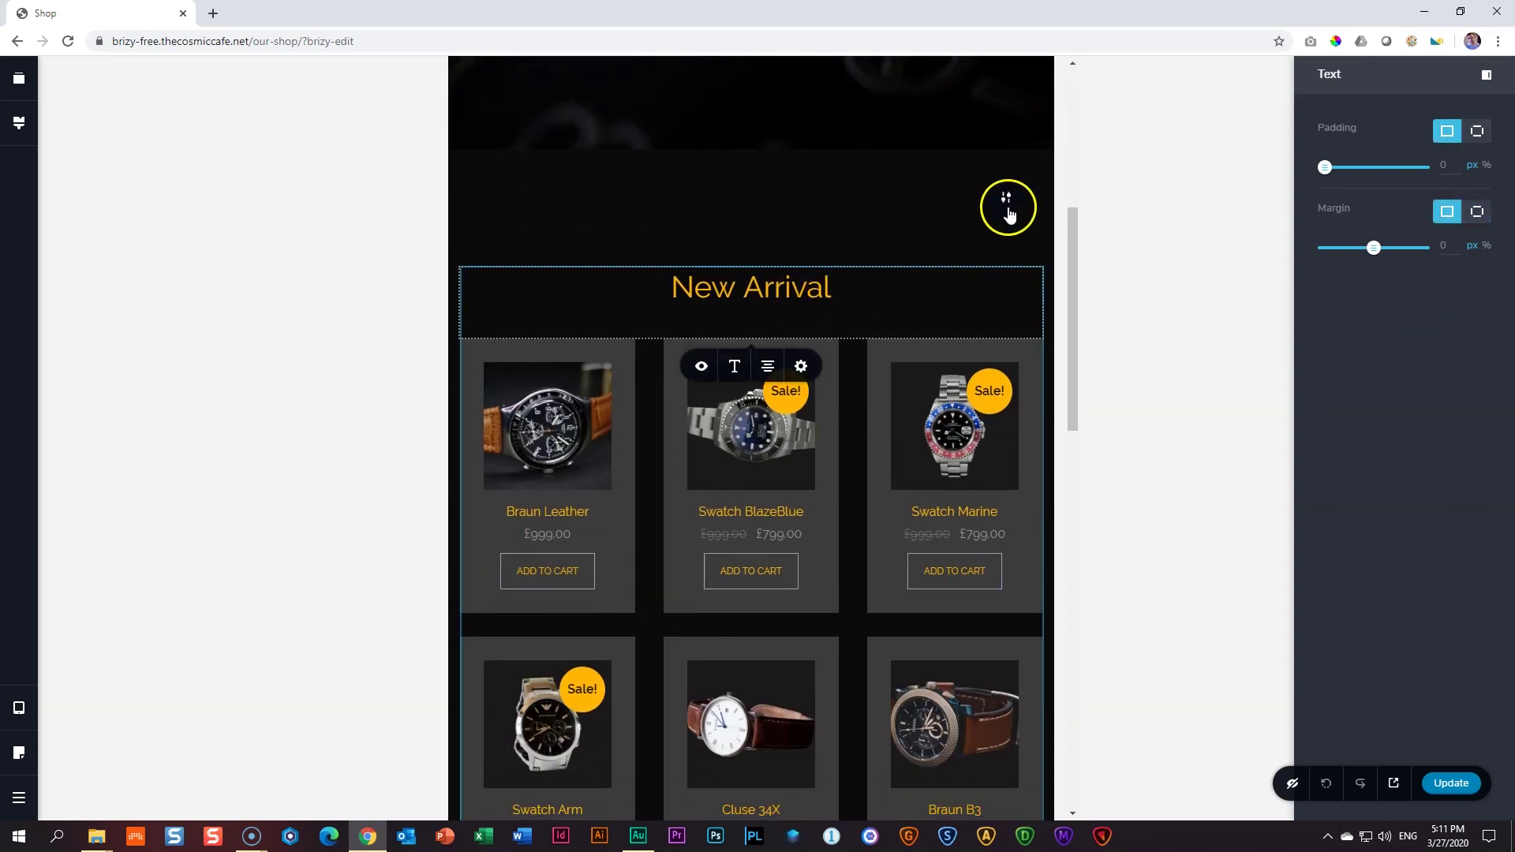
scroll(880, 260, "down", 12)
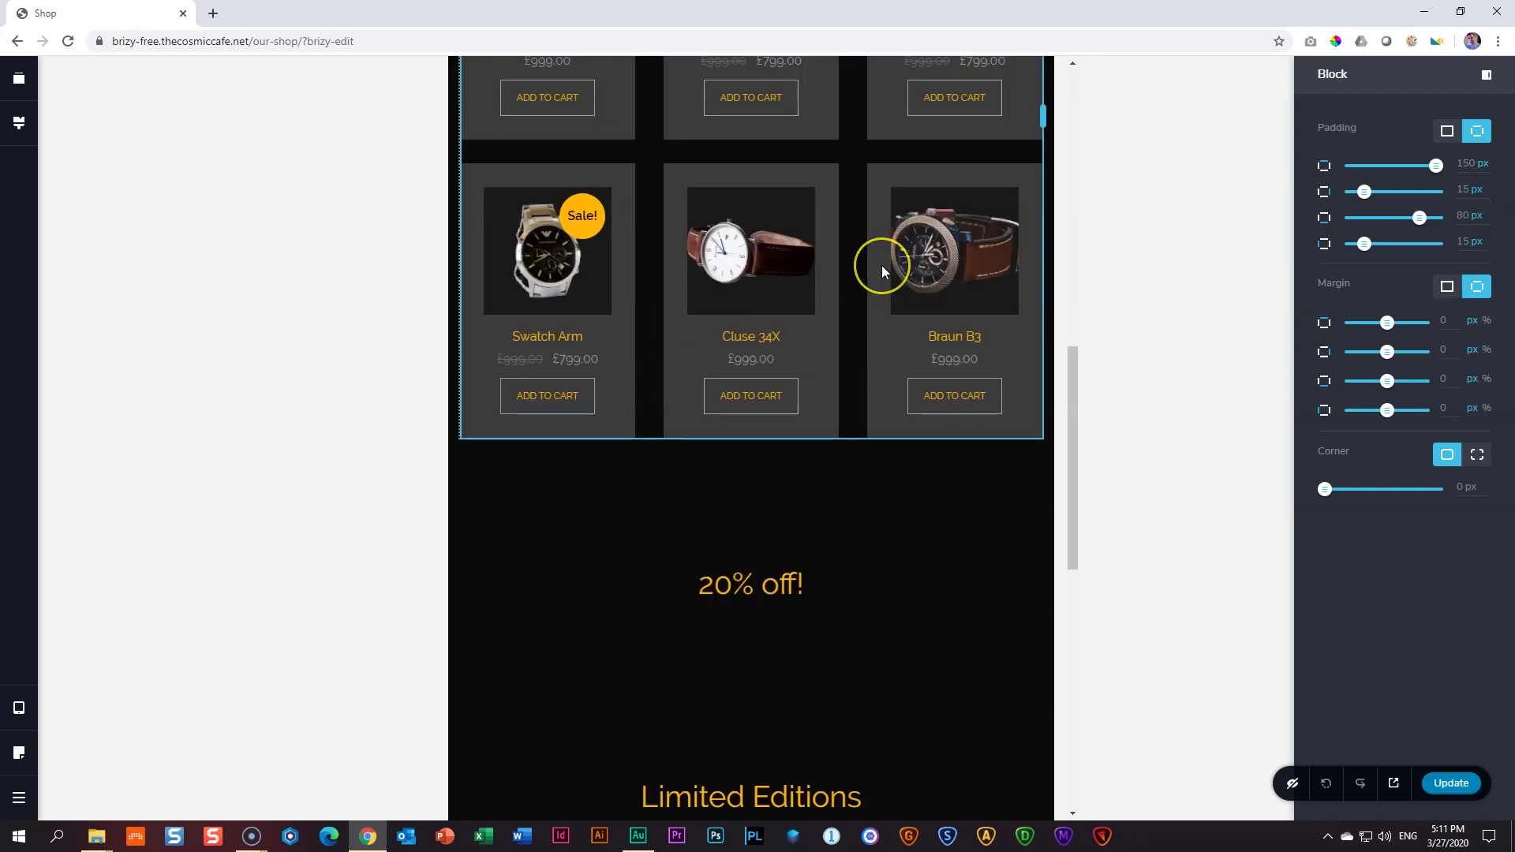
scroll(884, 268, "up", 18)
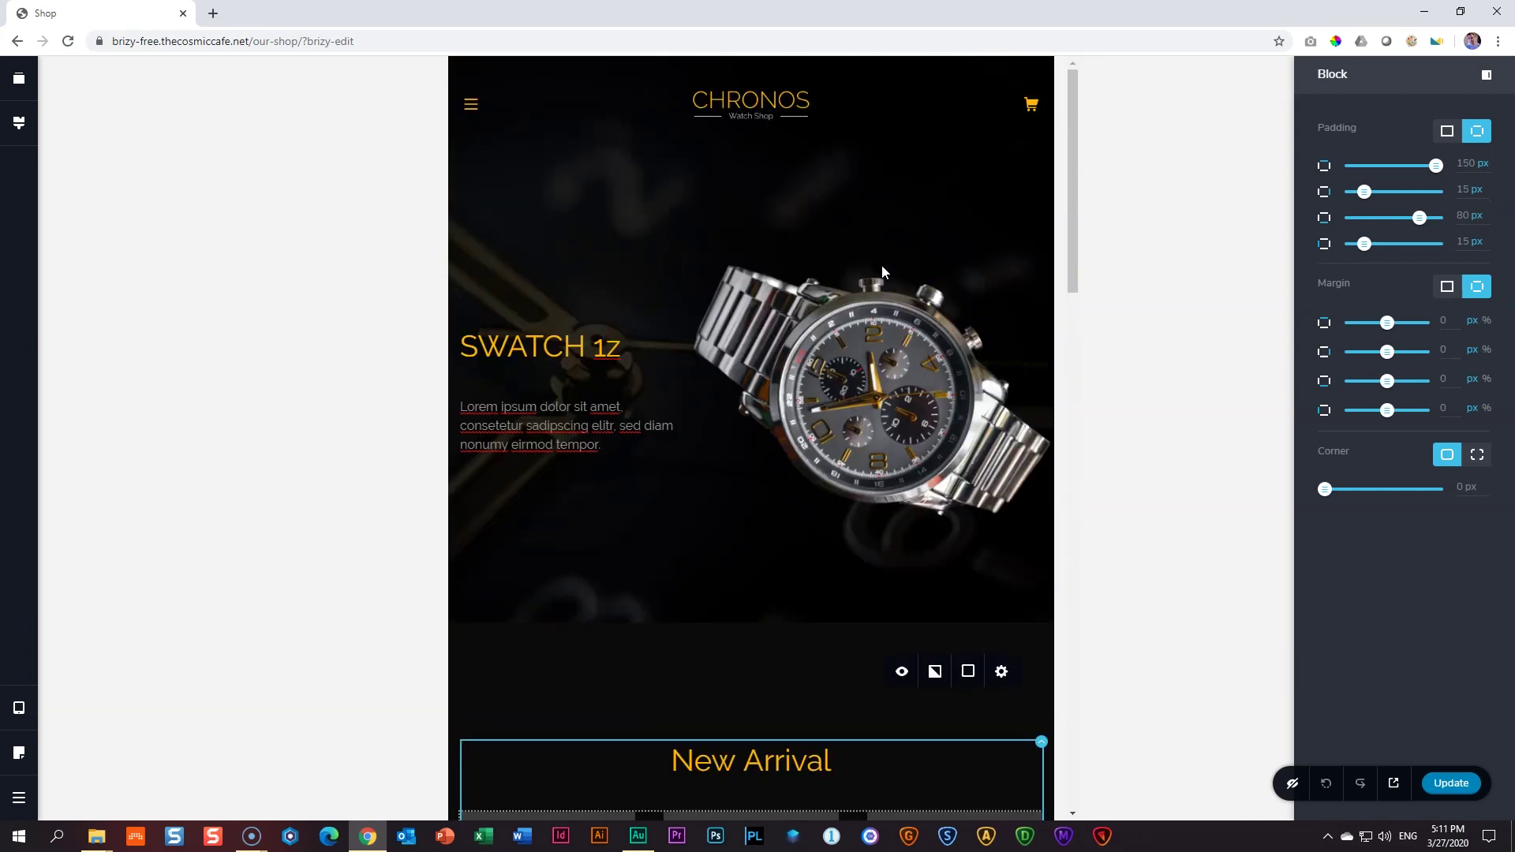